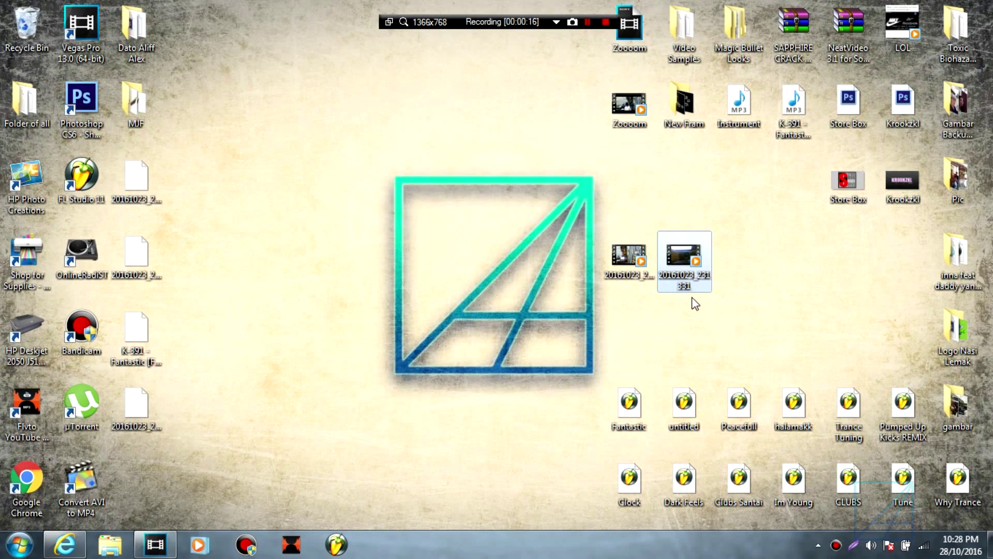
- Switch to Vegas Pro and place the two 20161023 desktop video clips one after the other on the timeline
drag(560, 218, 752, 340)
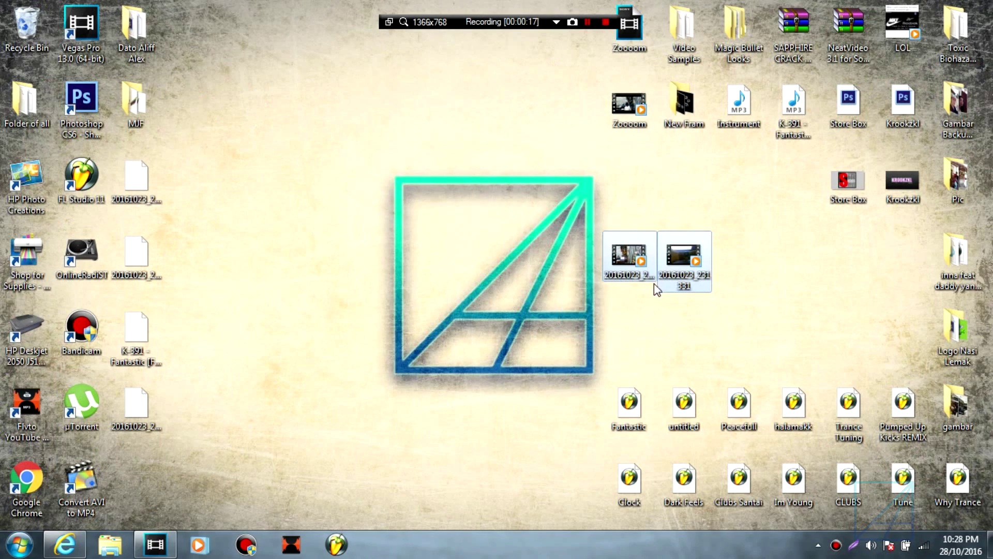
drag(639, 261, 234, 393)
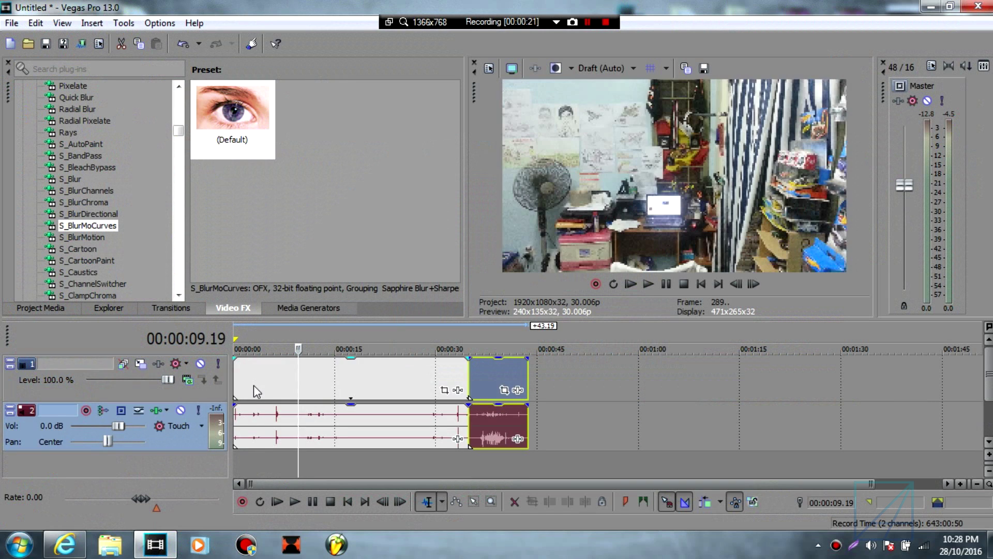
- Trim the first clip's start to about 00:00:13.15 and shorten its end to about the 26-second mark
click(254, 384)
scroll(257, 376, up, 2)
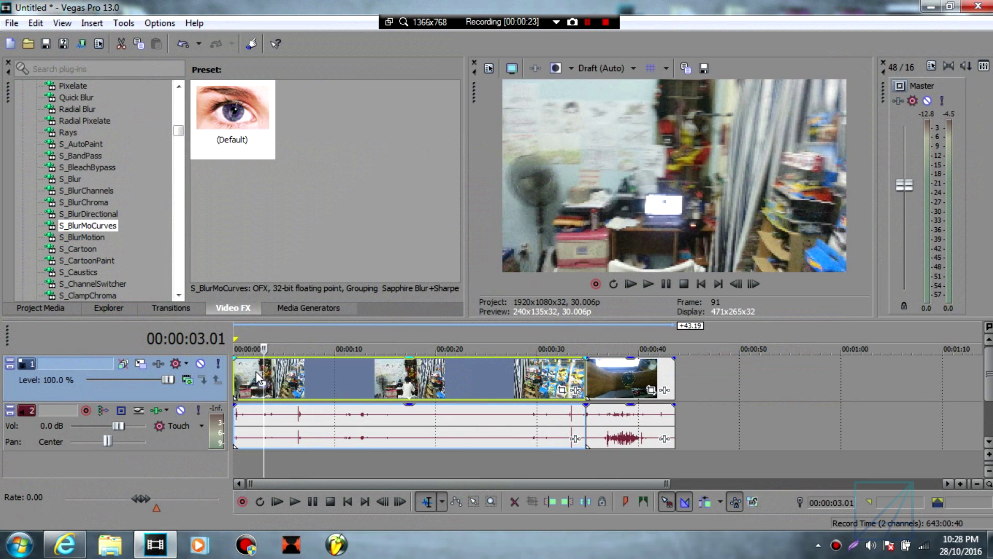
drag(237, 376, 374, 377)
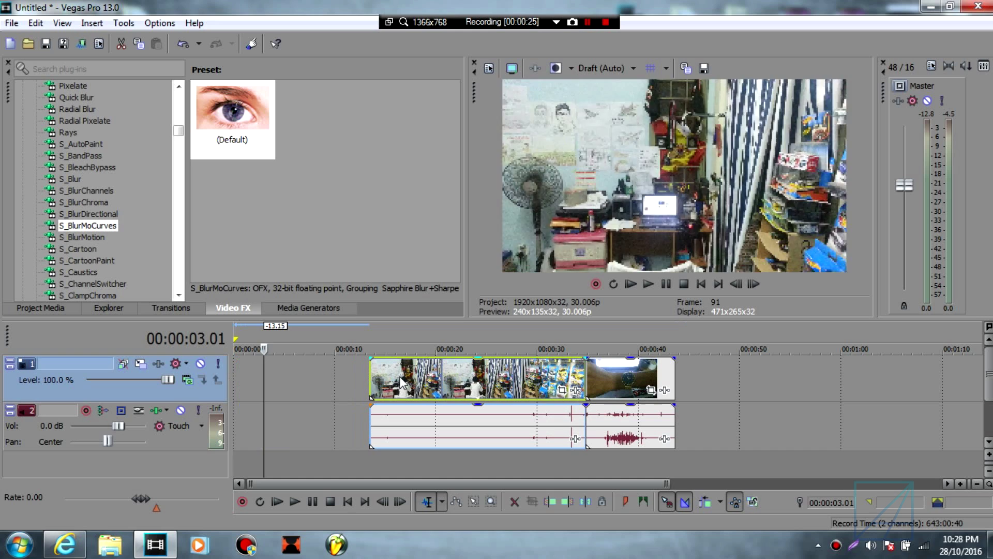
click(400, 377)
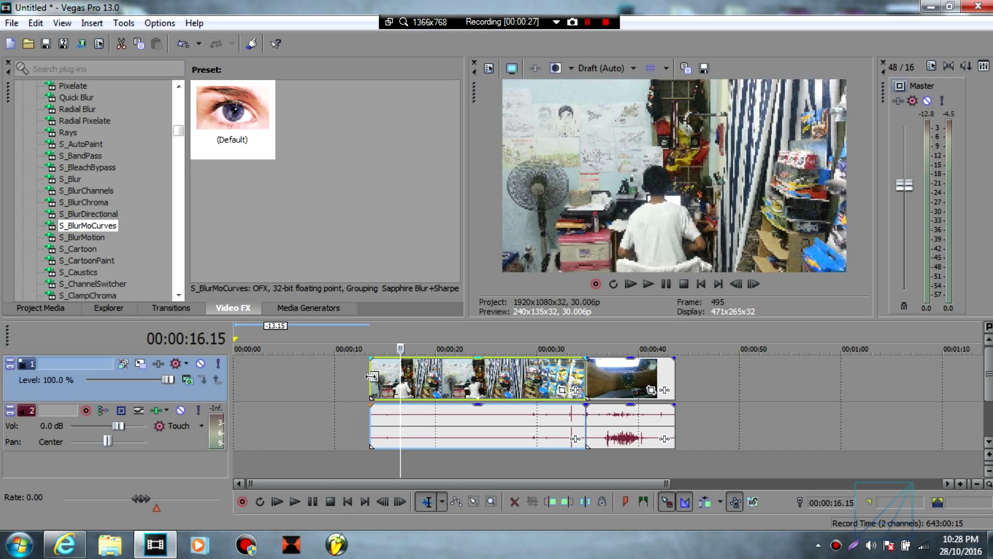
click(371, 376)
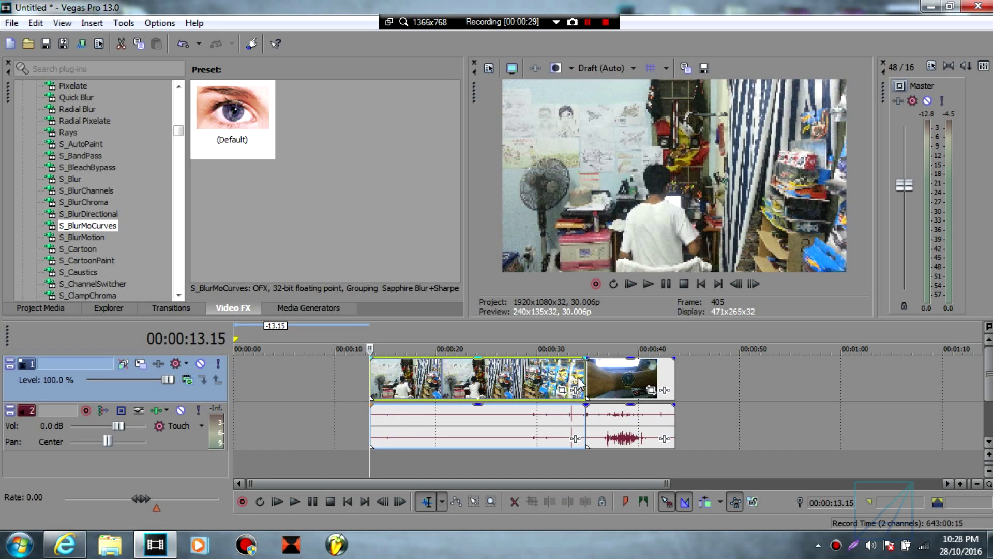
drag(582, 380, 502, 382)
- Preview the trimmed first clip's ending, shorten the end slightly, and move the clip to the start of the timeline
click(445, 376)
click(470, 379)
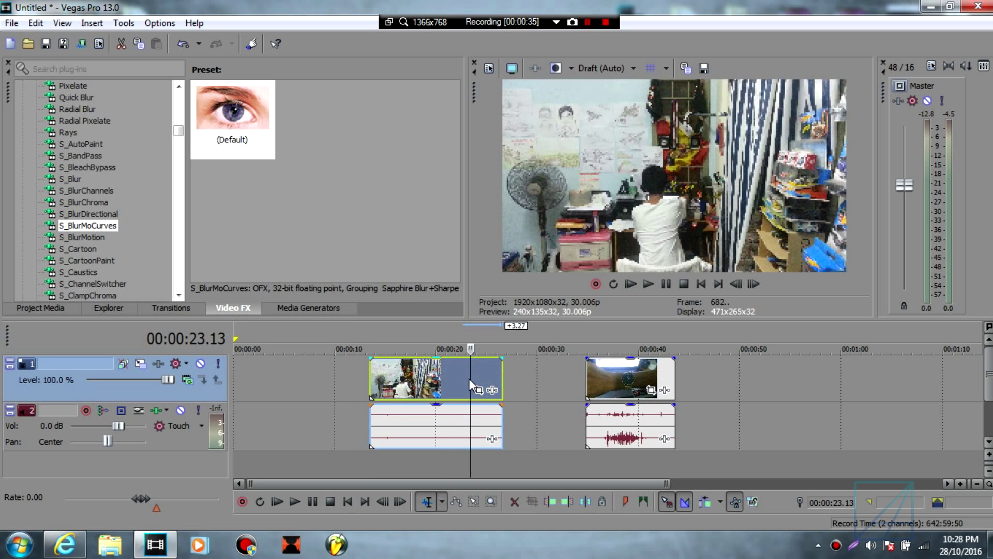
key(space)
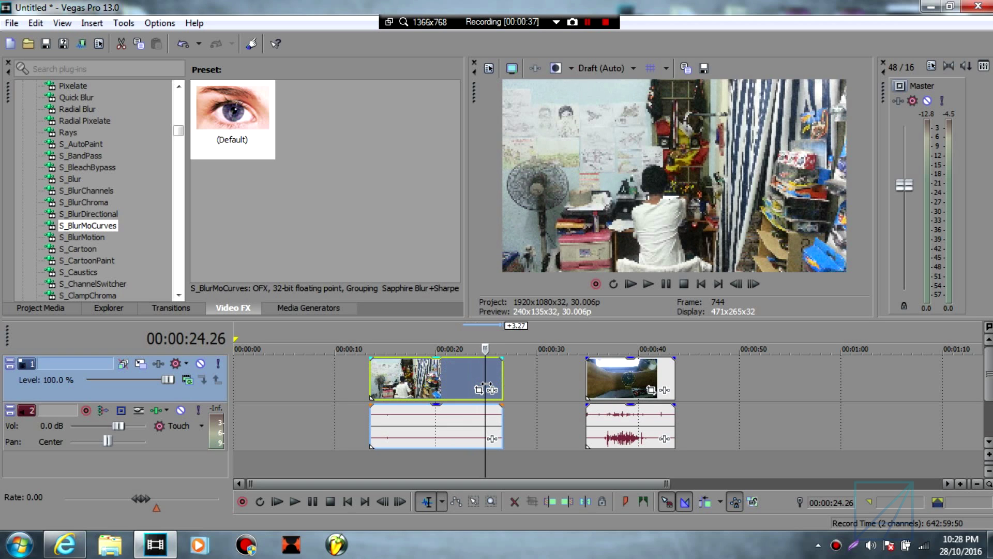
drag(462, 385, 363, 383)
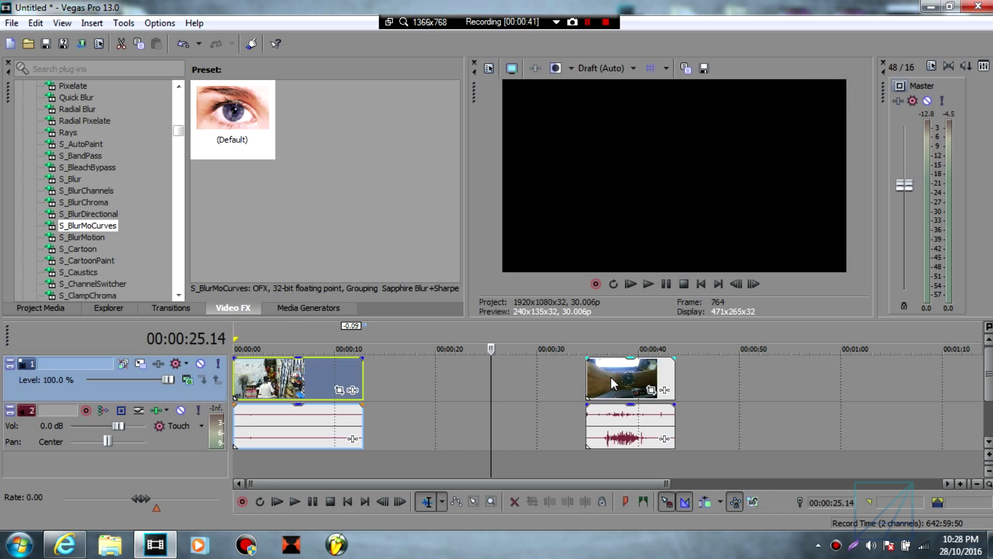
- Trim the beginning of the second clip and place it directly after the first clip's end
drag(610, 379, 433, 381)
click(434, 381)
scroll(434, 381, up, 2)
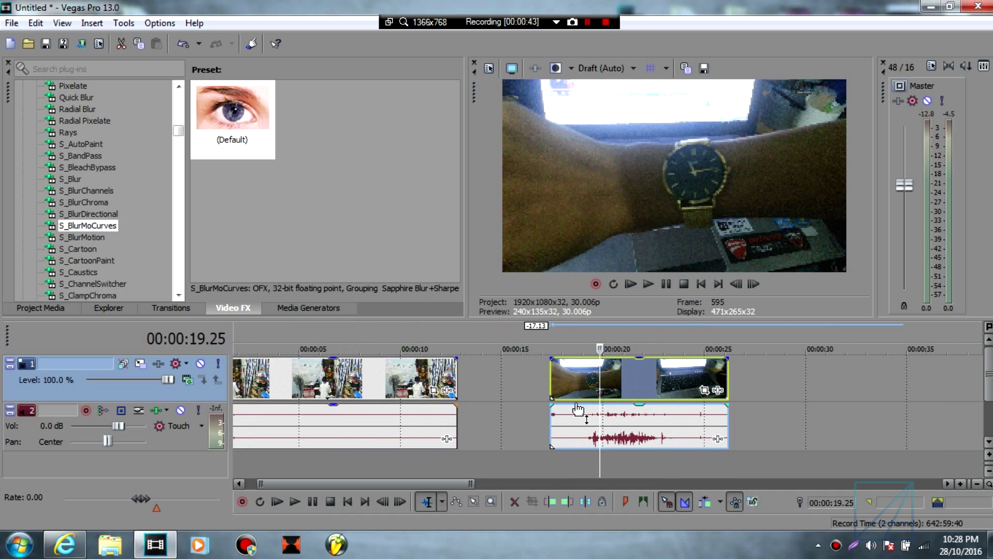
drag(600, 383, 640, 399)
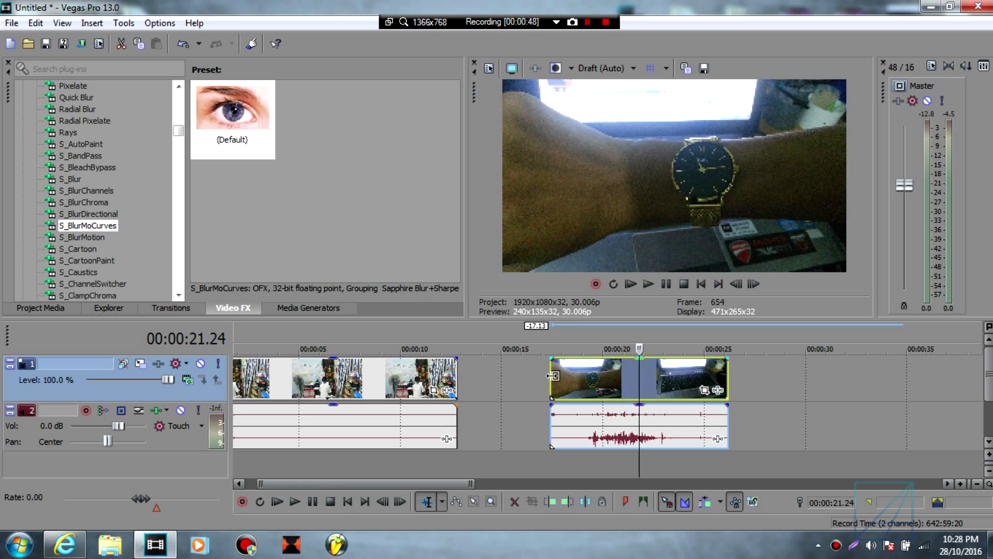
drag(553, 376, 500, 380)
click(676, 379)
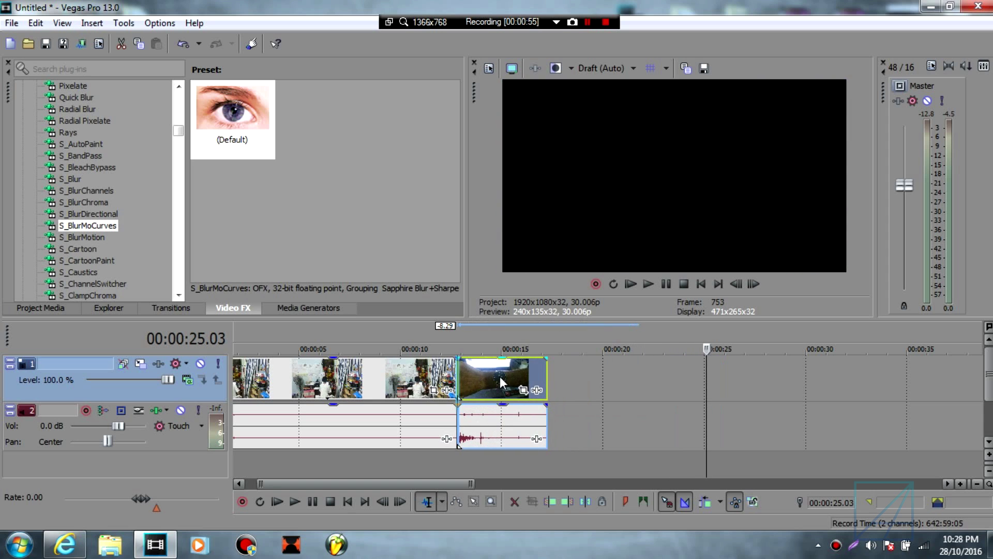
- Open the Event Pan/Crop settings of the first clip near its cut to the second clip
click(449, 380)
scroll(486, 383, down, 1)
scroll(433, 389, up, 3)
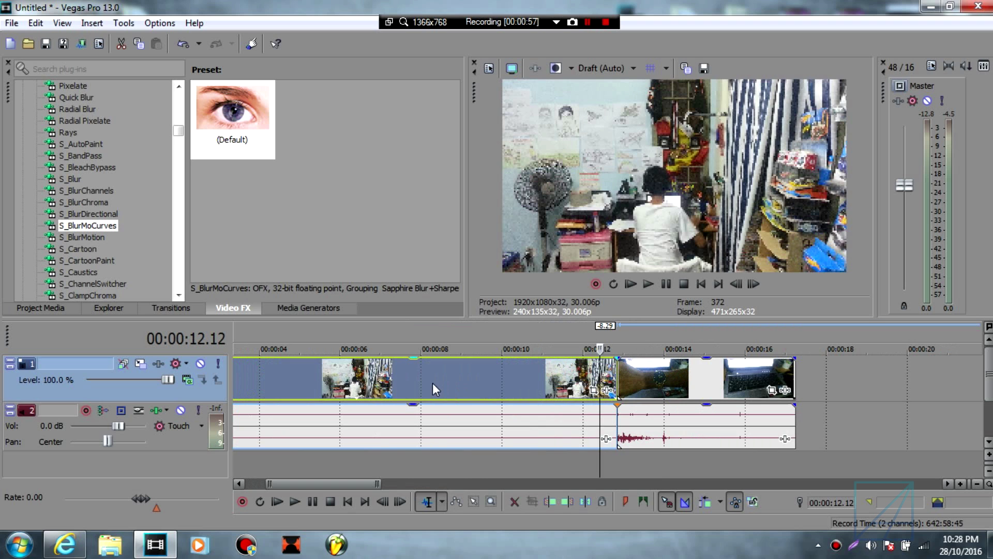
drag(599, 383, 564, 392)
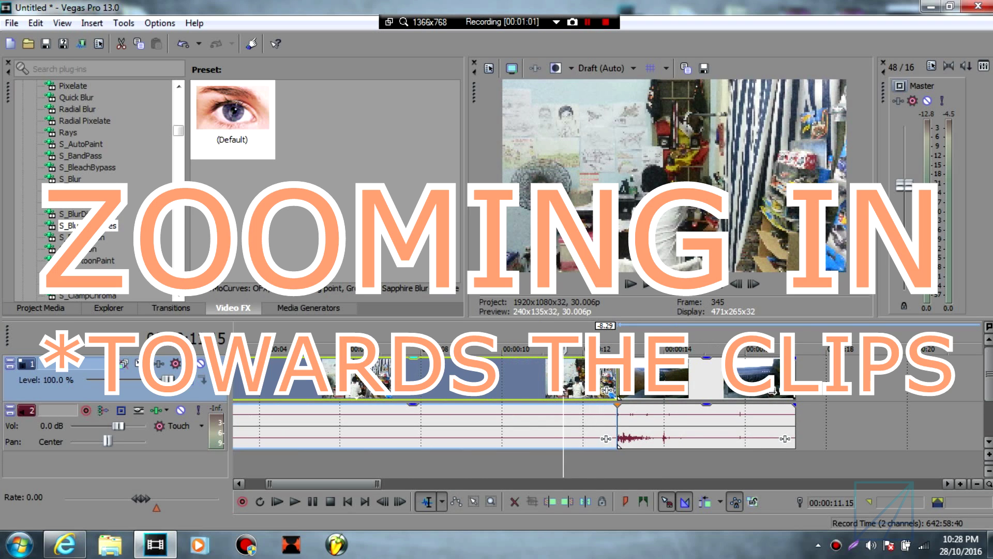
scroll(527, 388, down, 4)
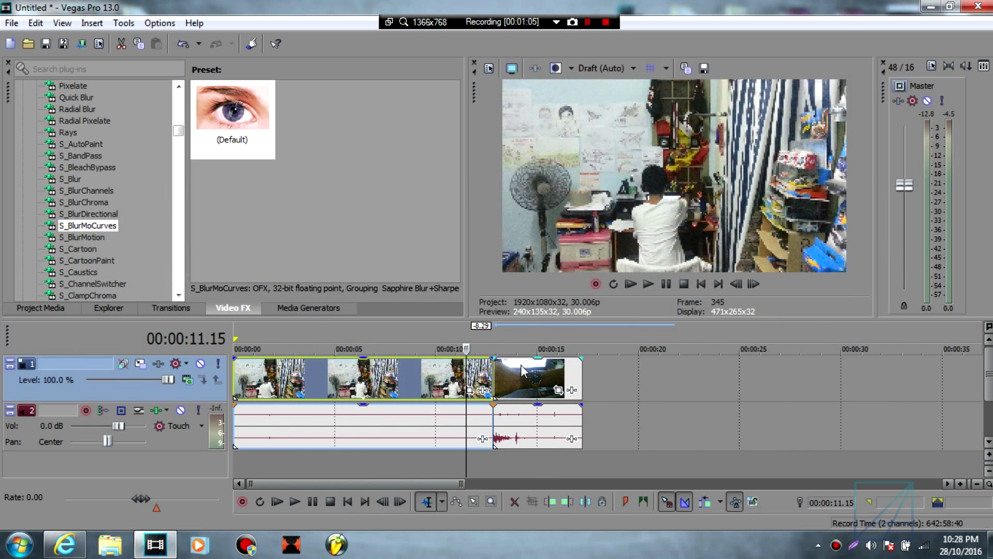
scroll(514, 430, up, 5)
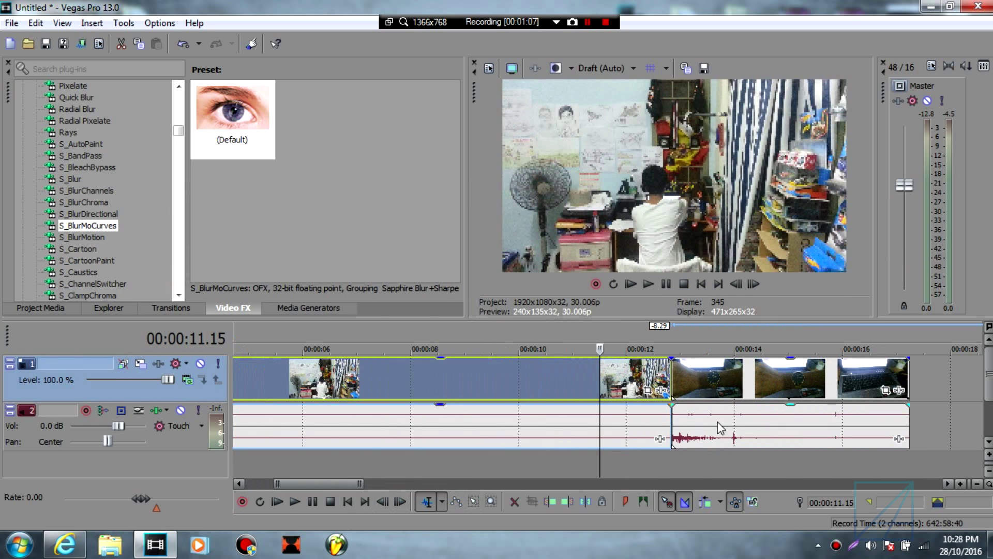
click(632, 388)
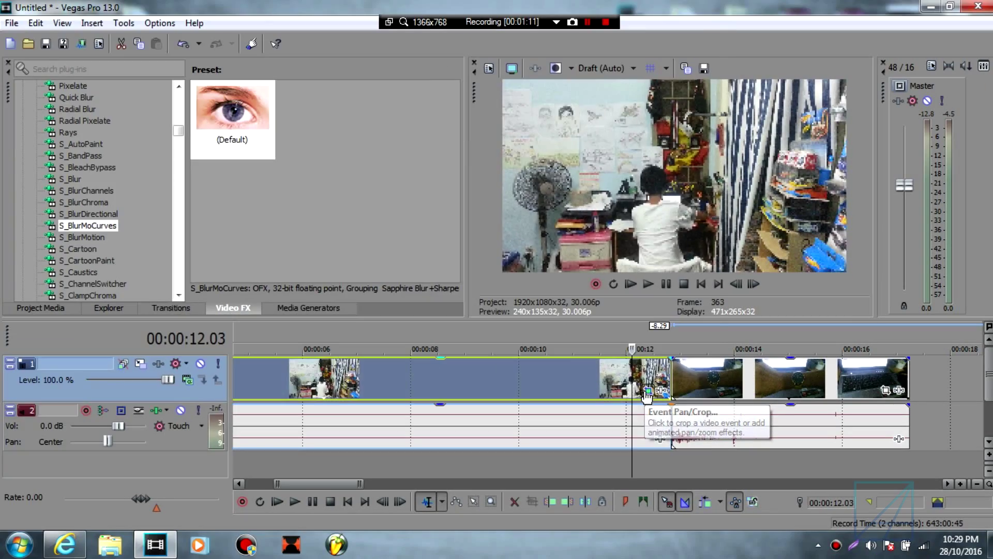
click(648, 391)
- At the clip's end, 00:00:12.25, shrink the crop frame tightly onto the seated person's head, about 112 × 63
click(672, 417)
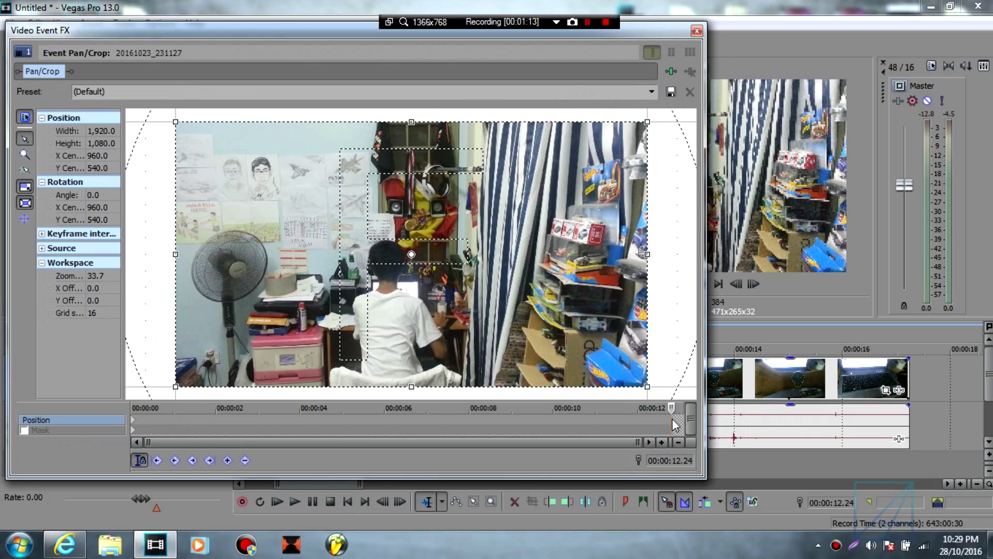
scroll(673, 420, up, 3)
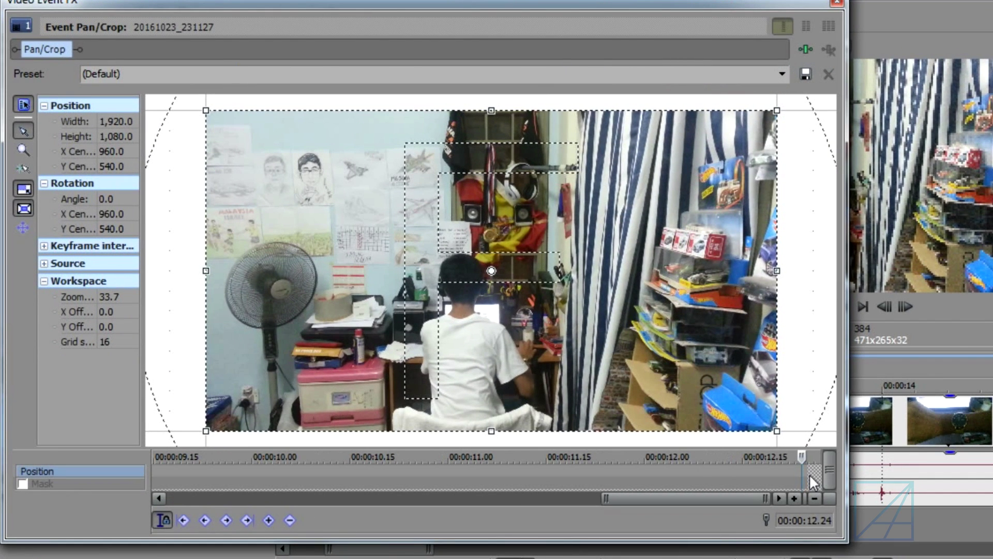
click(809, 473)
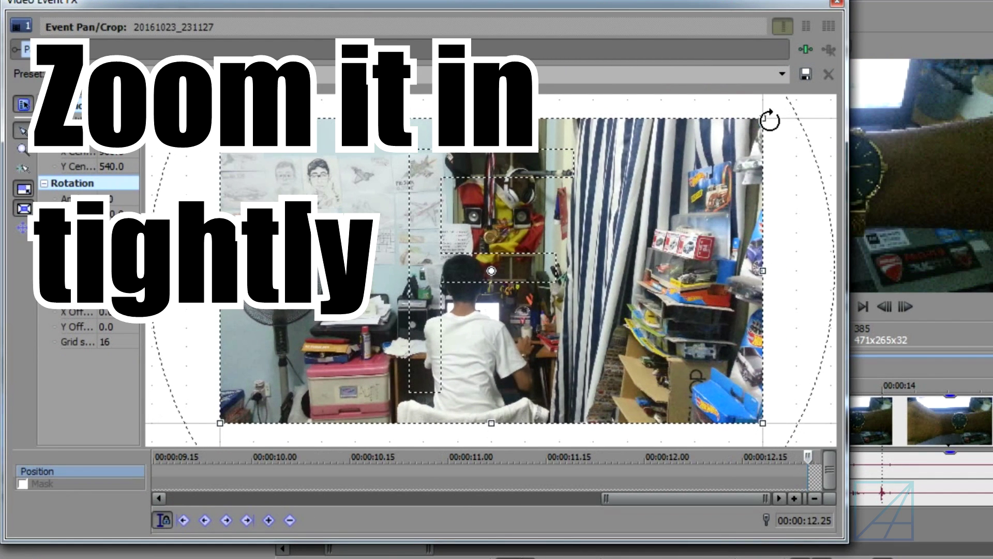
drag(762, 119, 484, 271)
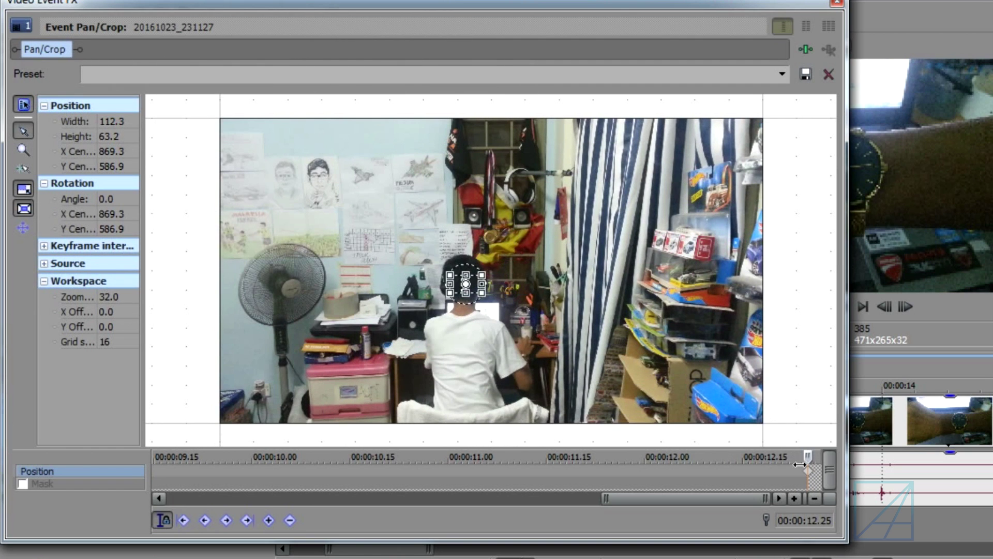
- Move the keyframe cursor seven frames back from the final keyframe, to 00:00:12.18
key(Left)
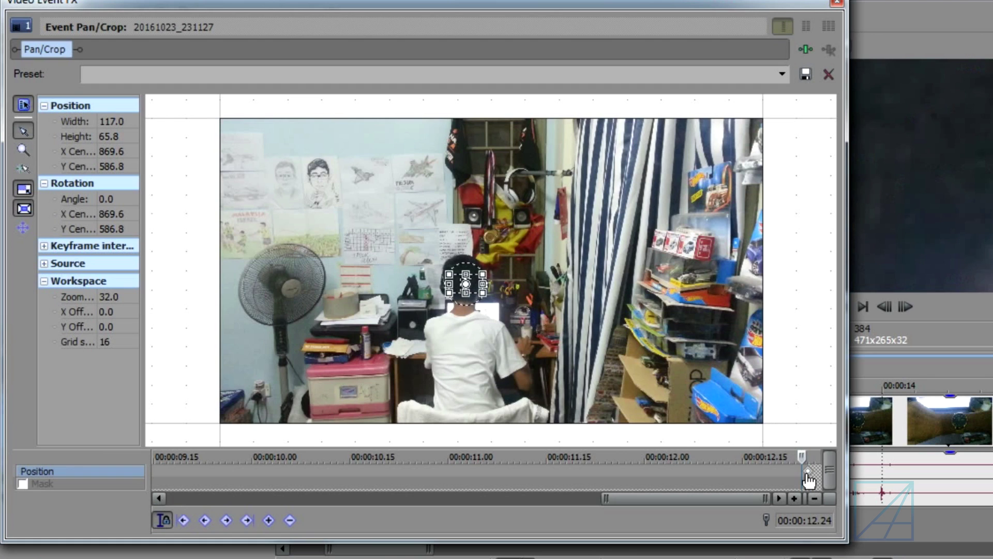
key(Left)
key(Left)
key(Left)
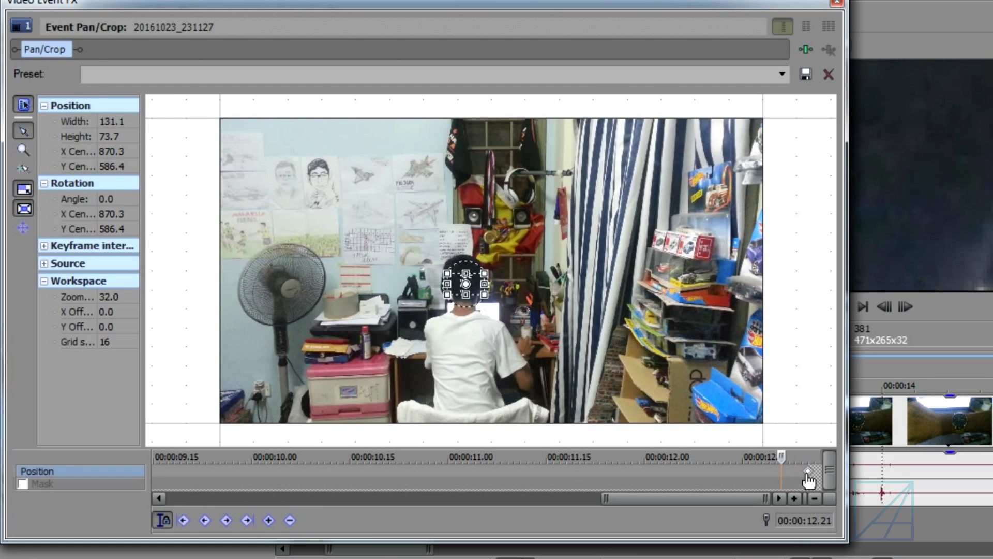
scroll(808, 475, up, 4)
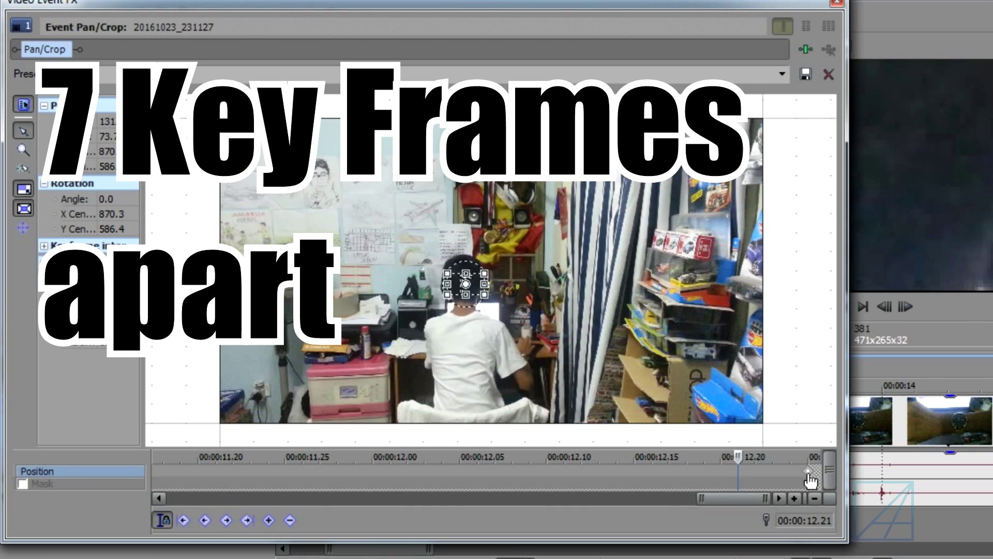
click(808, 472)
key(Left)
key(Left)
key(Left)
key(Left)
key(Left)
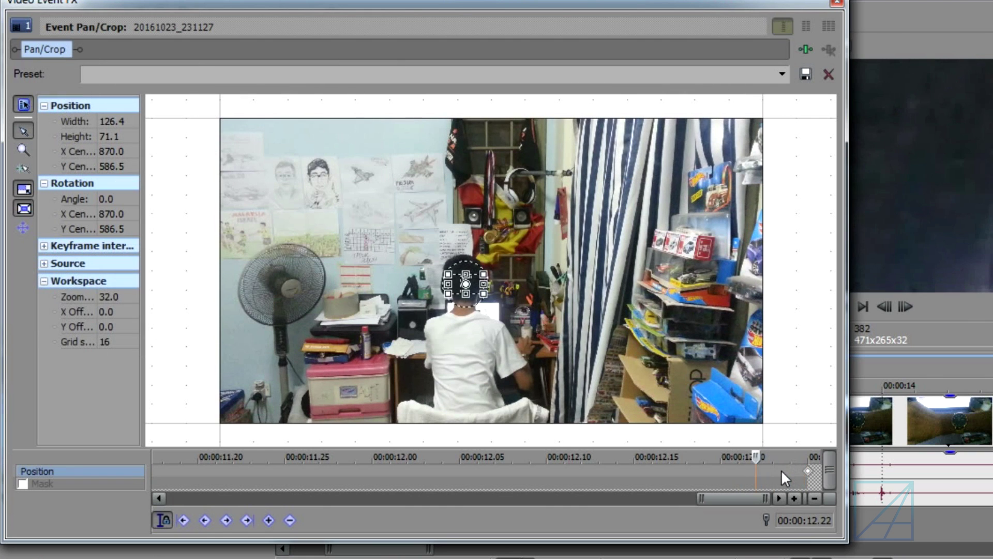
key(Left)
key(Left)
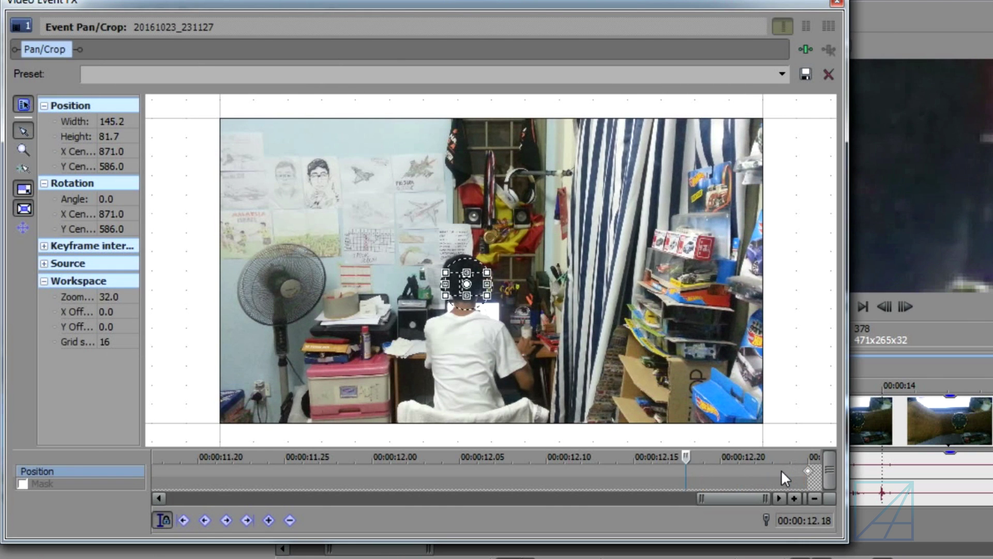
scroll(529, 242, down, 2)
scroll(510, 278, up, 2)
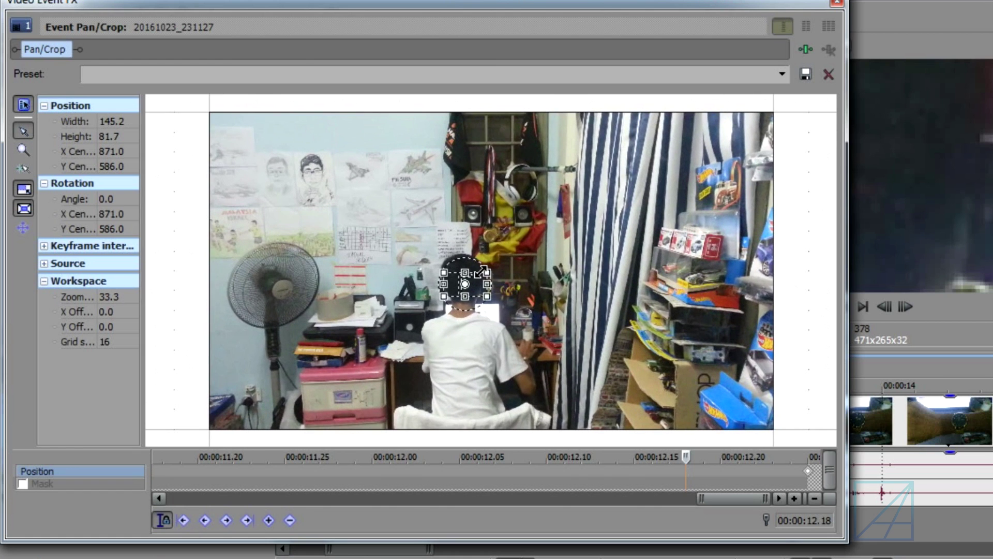
- Apply the (Default) preset at 00:00:12.18 and shrink the crop frame slightly to about 1,499 × 843
click(781, 73)
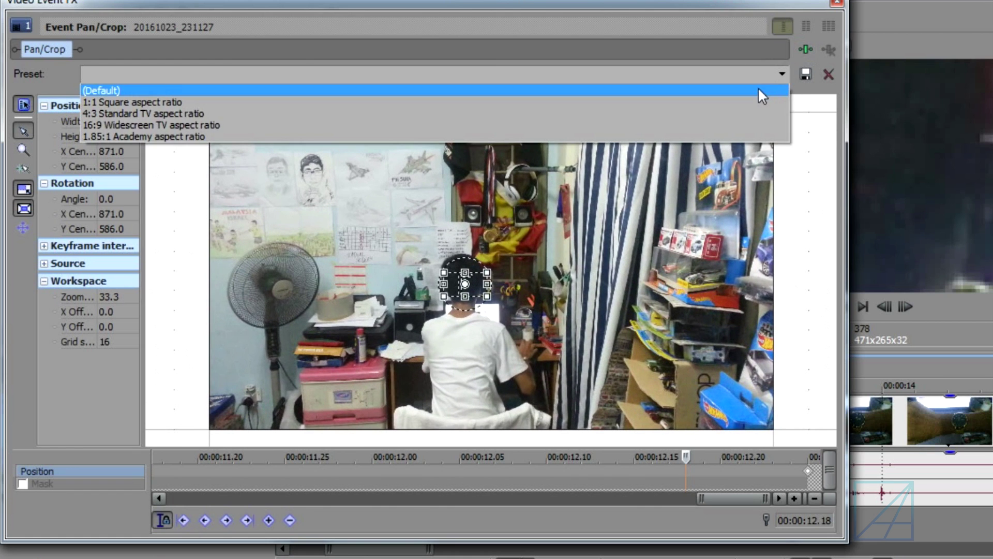
click(760, 92)
drag(775, 116, 712, 147)
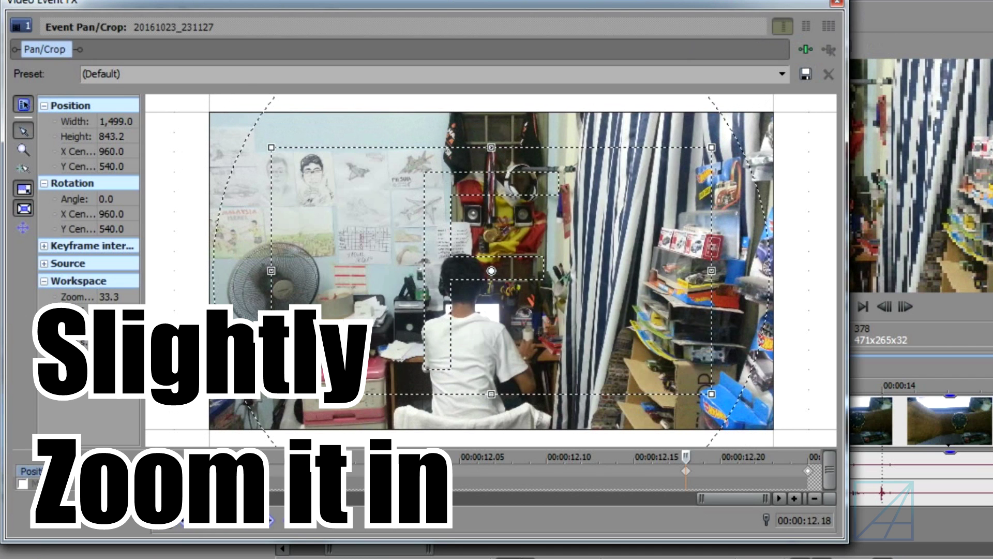
- Set the interpolation of the pan/crop keyframe at 00:00:12.18 to Slow
click(836, 3)
drag(384, 413, 781, 428)
click(778, 436)
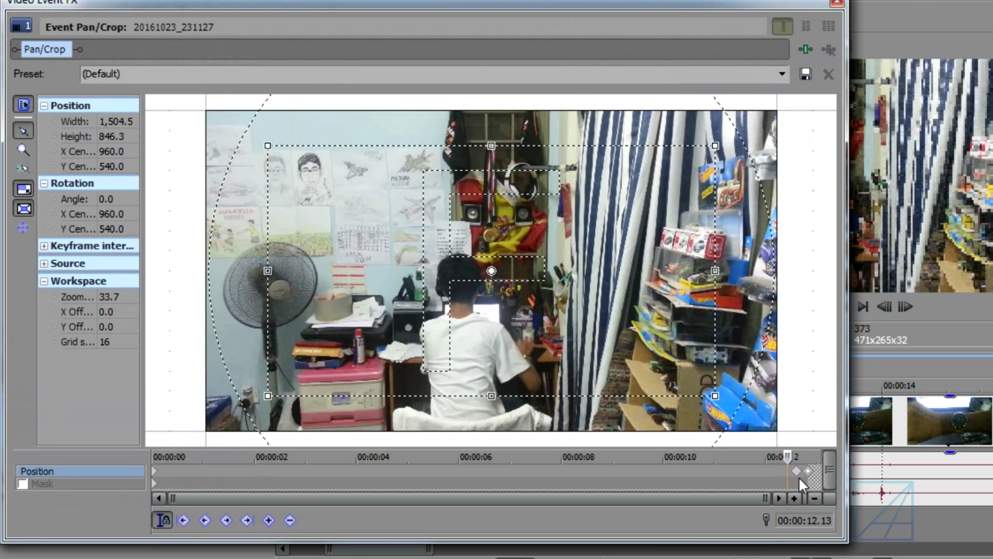
click(798, 473)
scroll(802, 475, up, 2)
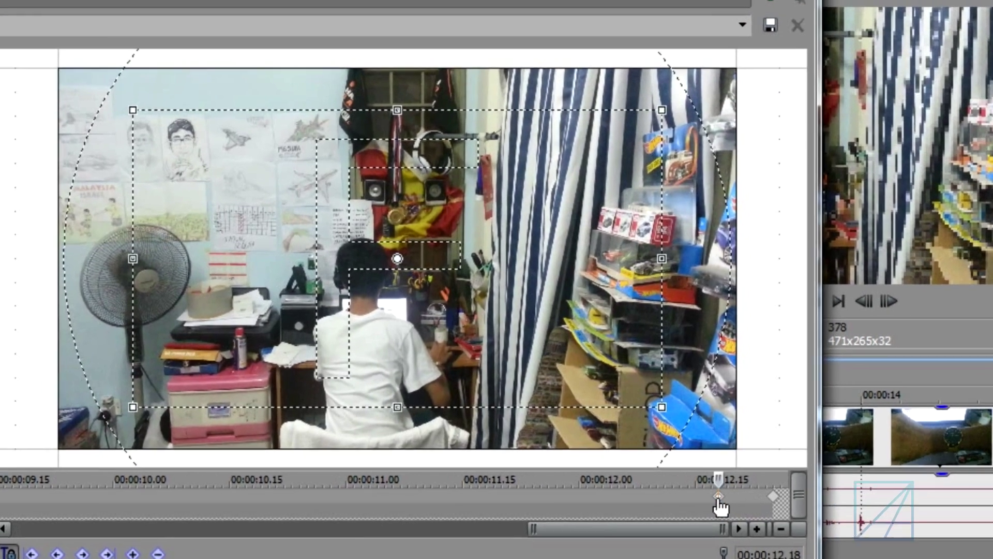
right_click(761, 475)
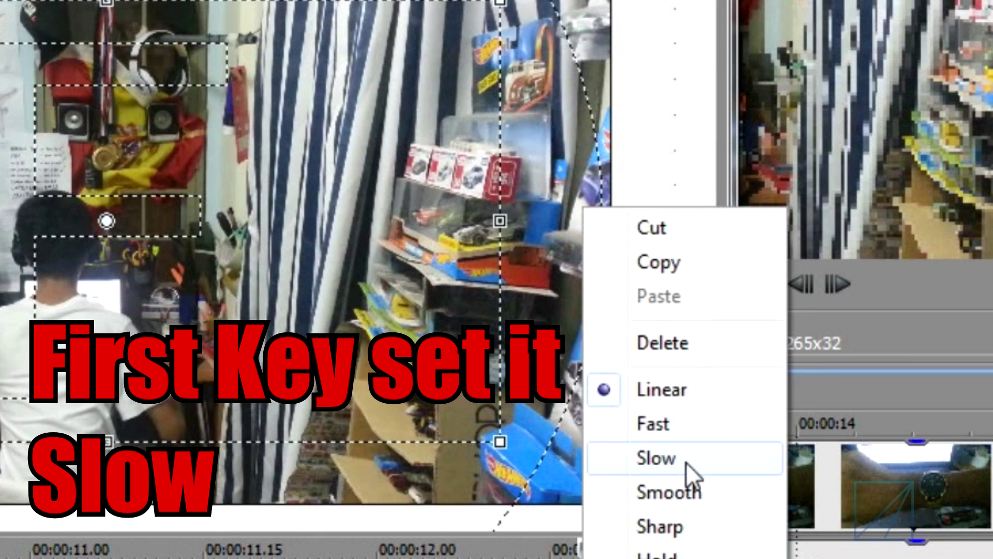
click(686, 461)
right_click(583, 546)
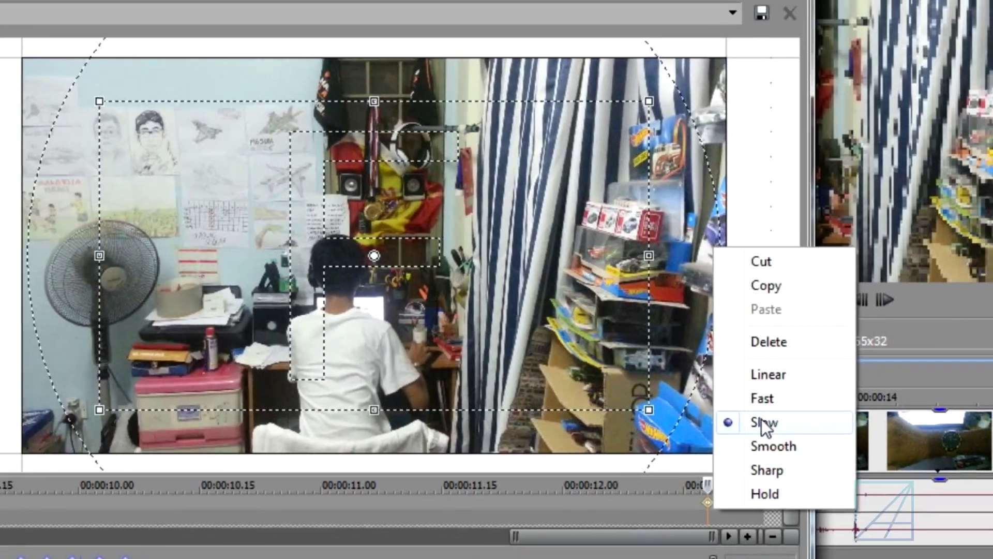
click(727, 439)
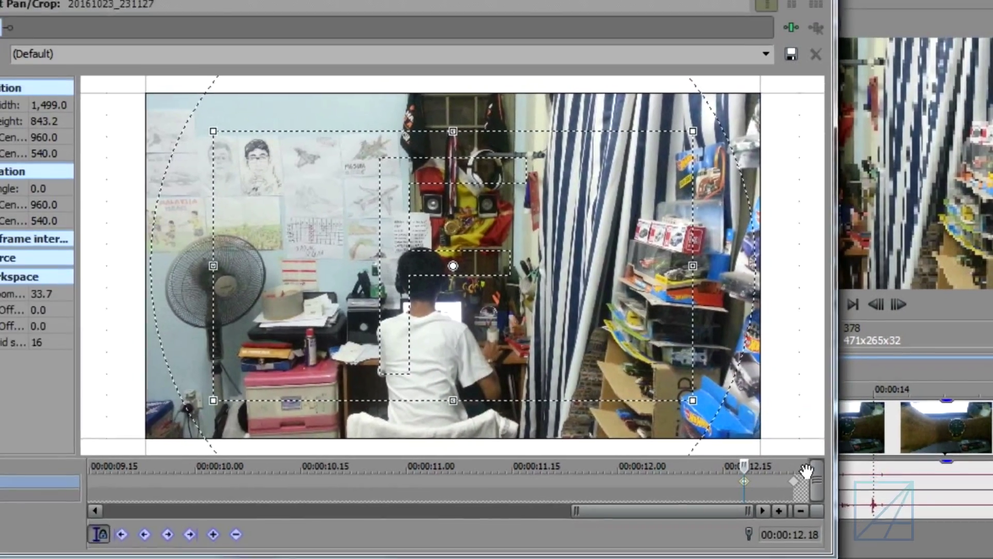
- Set the interpolation of the final pan/crop keyframe at 00:00:12.25 to Fast
click(809, 471)
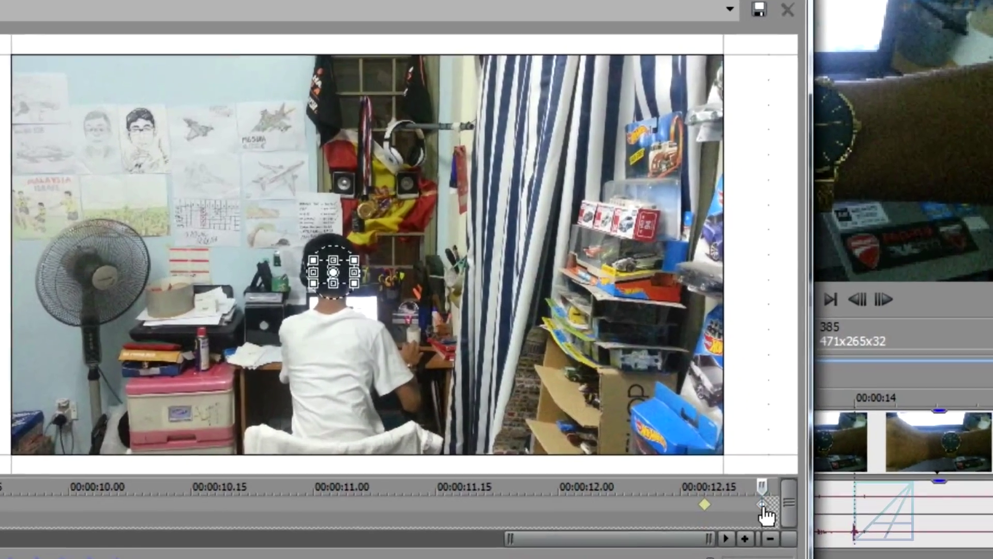
right_click(809, 471)
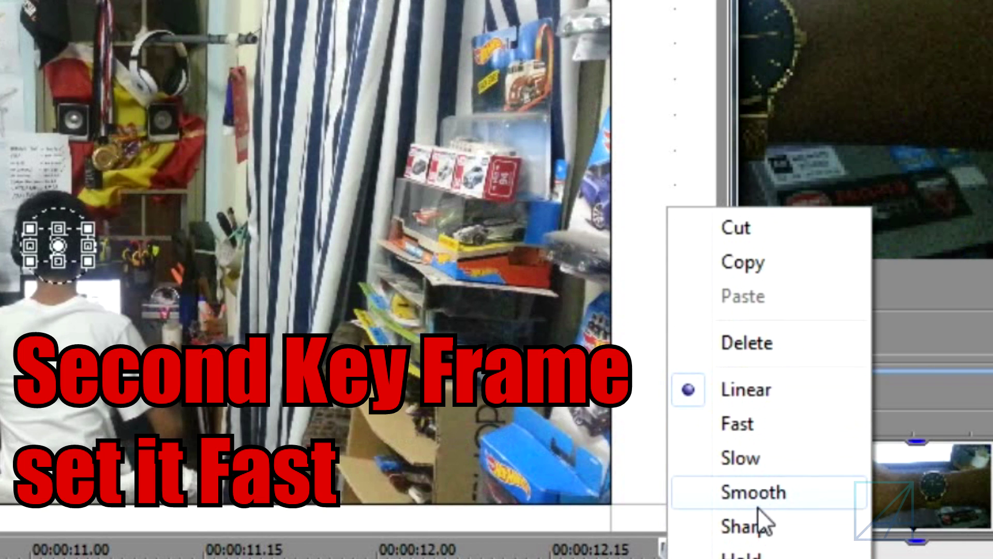
click(760, 432)
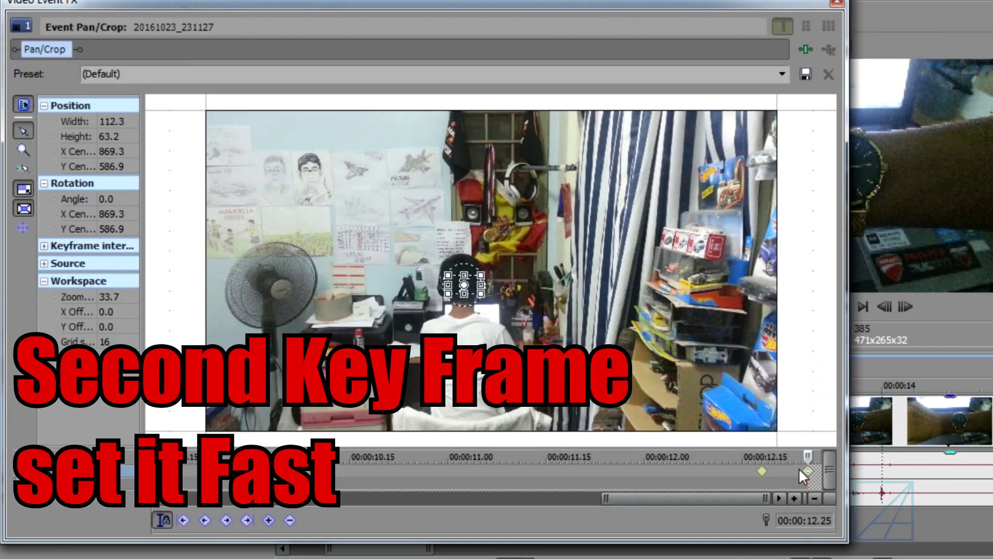
- Scrub between the two pan/crop keyframes to check the zoom, and close the Event Pan/Crop window
click(791, 470)
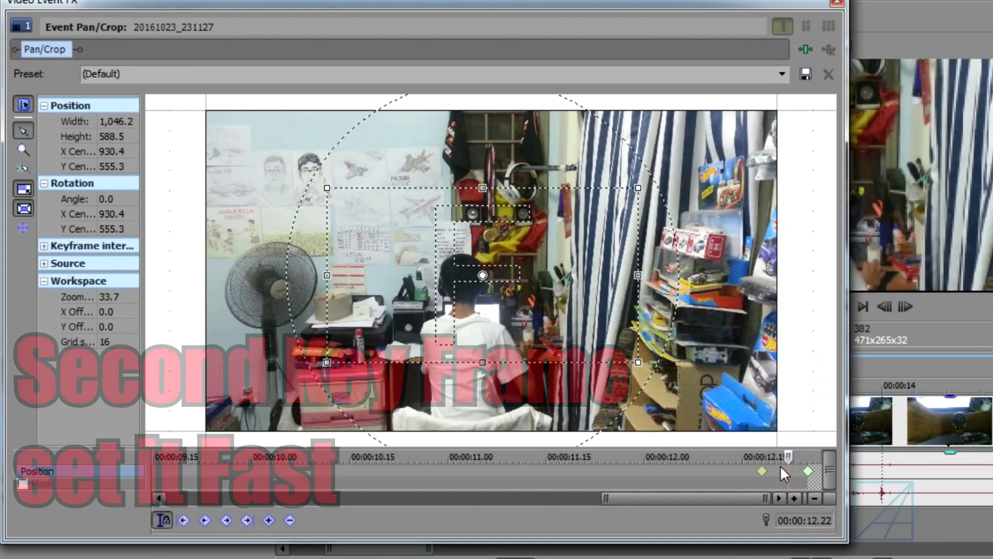
drag(788, 456, 766, 456)
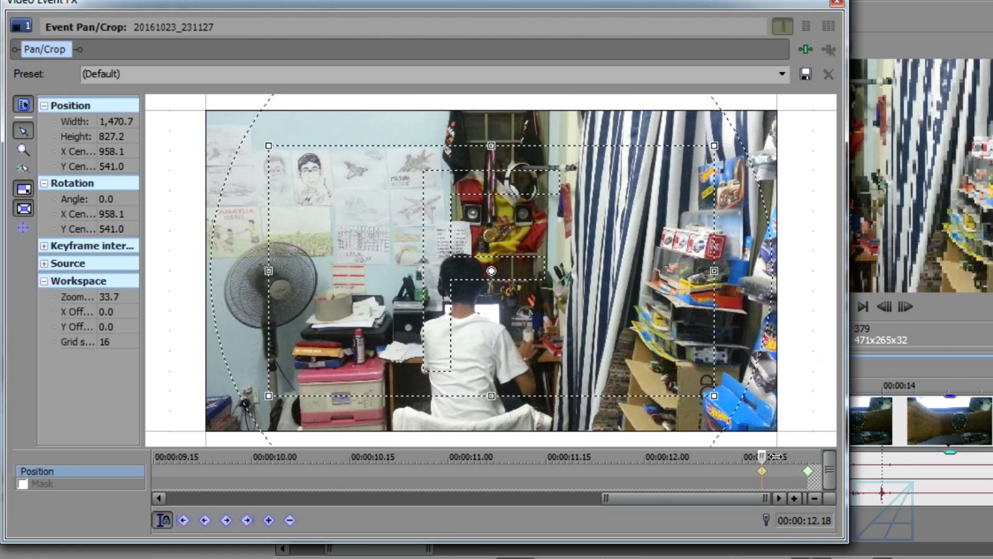
click(817, 471)
click(837, 3)
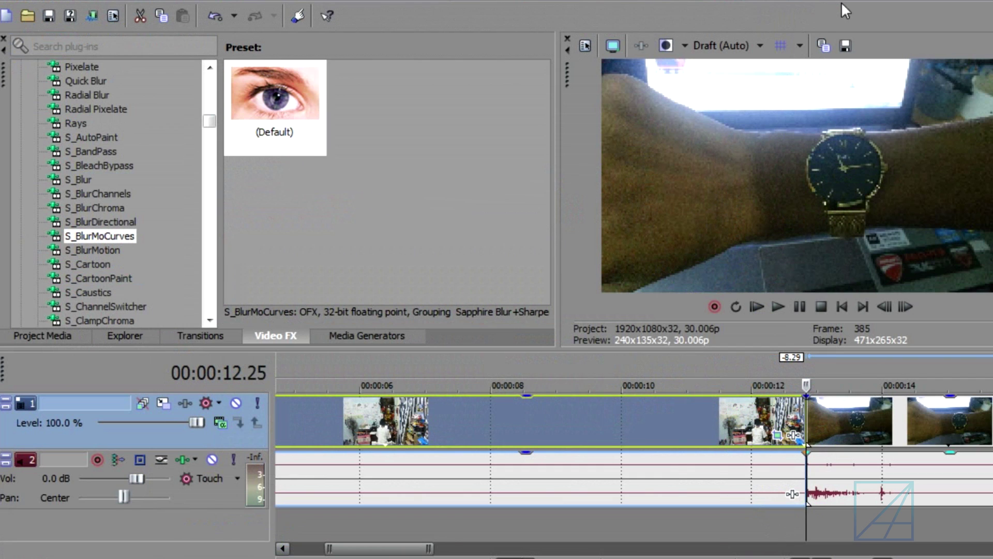
- Move the wristwatch clip earlier so that it overlaps the end of the first clip by 2 frames
scroll(880, 439, down, 3)
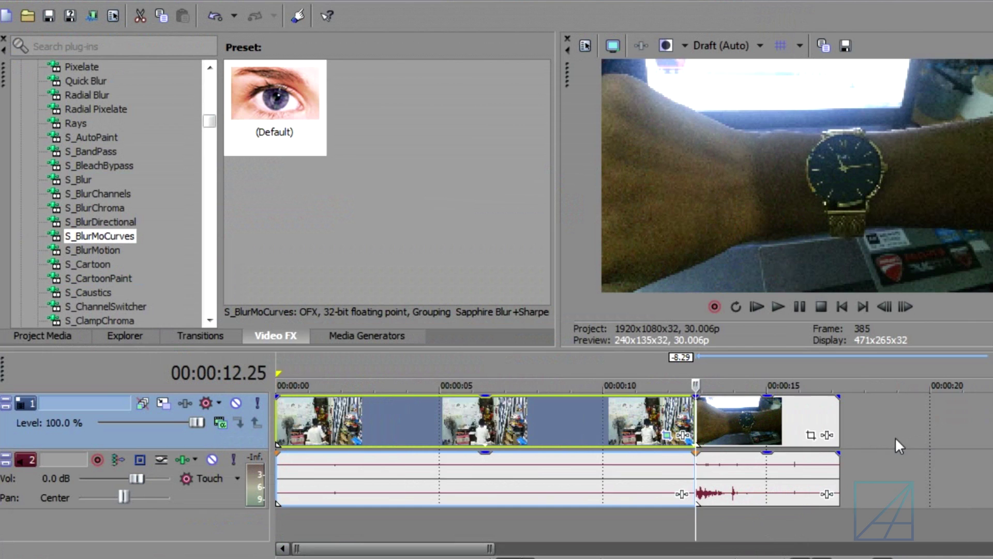
scroll(894, 437, up, 2)
click(820, 431)
scroll(835, 435, up, 4)
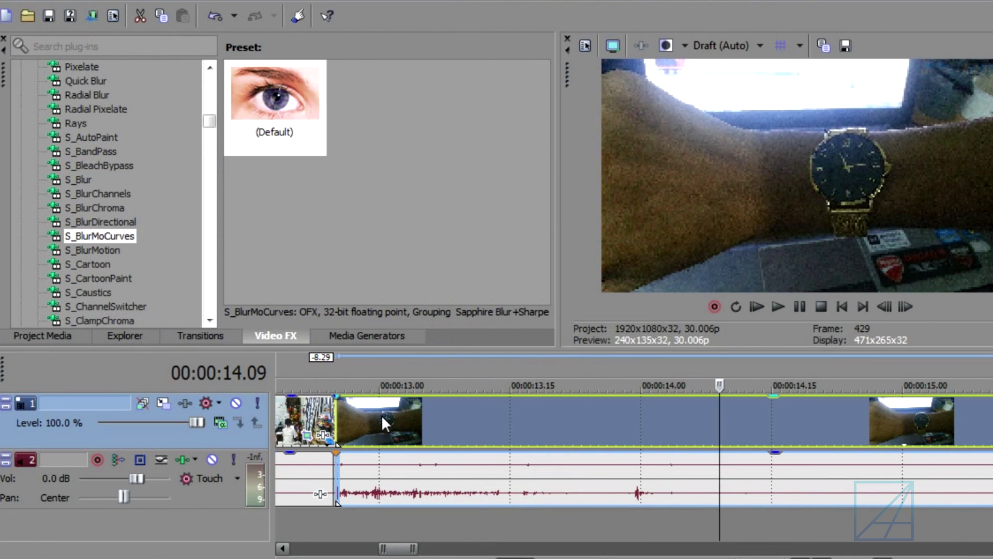
click(379, 418)
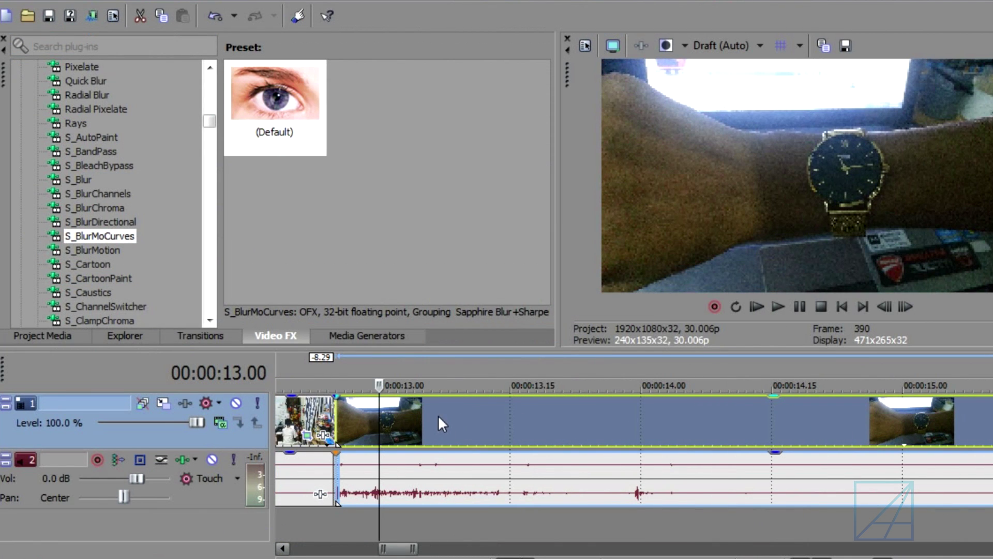
drag(439, 417, 422, 412)
drag(407, 548, 399, 549)
click(523, 411)
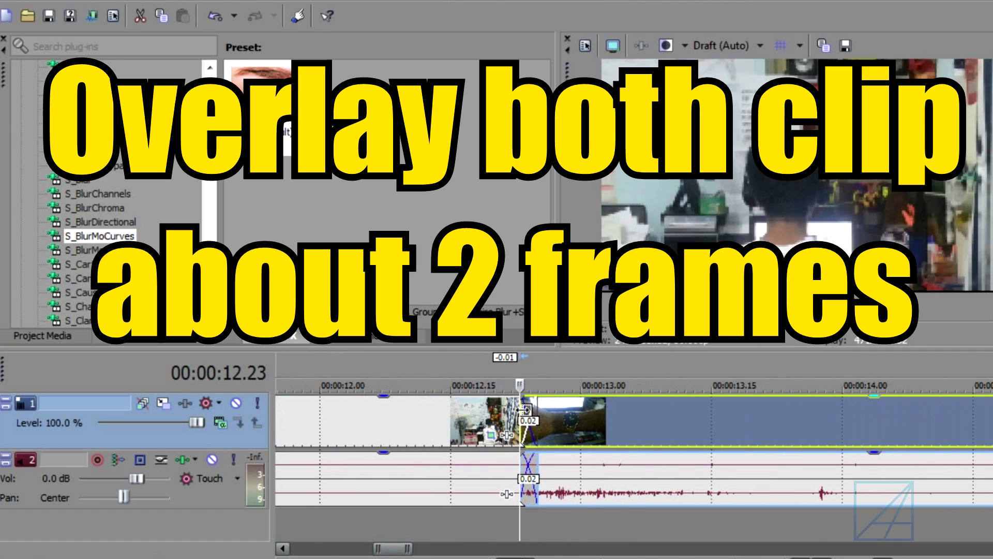
- Apply the (Default) preset of the S_BlurMoCurves video effect to the wristwatch clip
drag(519, 527, 534, 533)
scroll(710, 477, down, 2)
scroll(710, 477, down, 1)
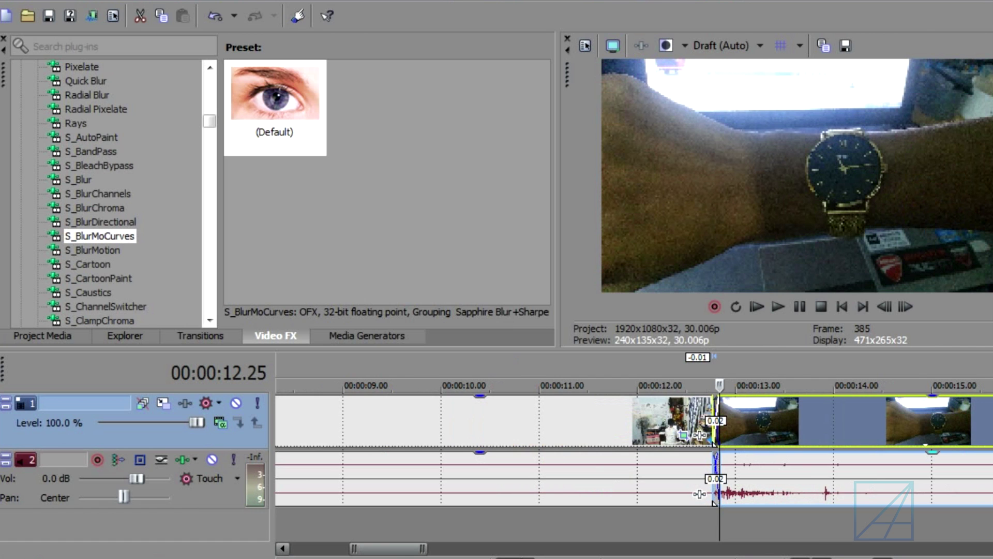
click(119, 234)
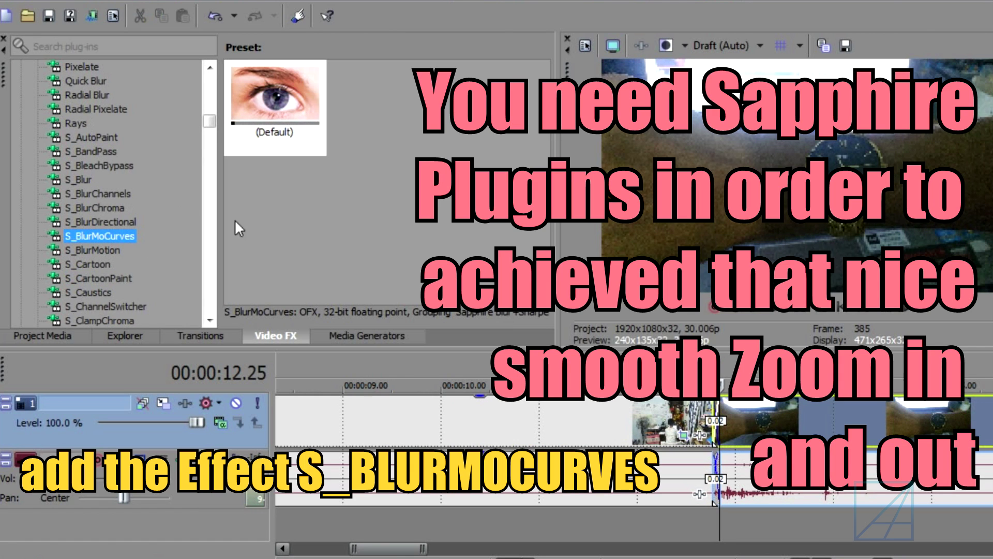
drag(279, 99, 766, 422)
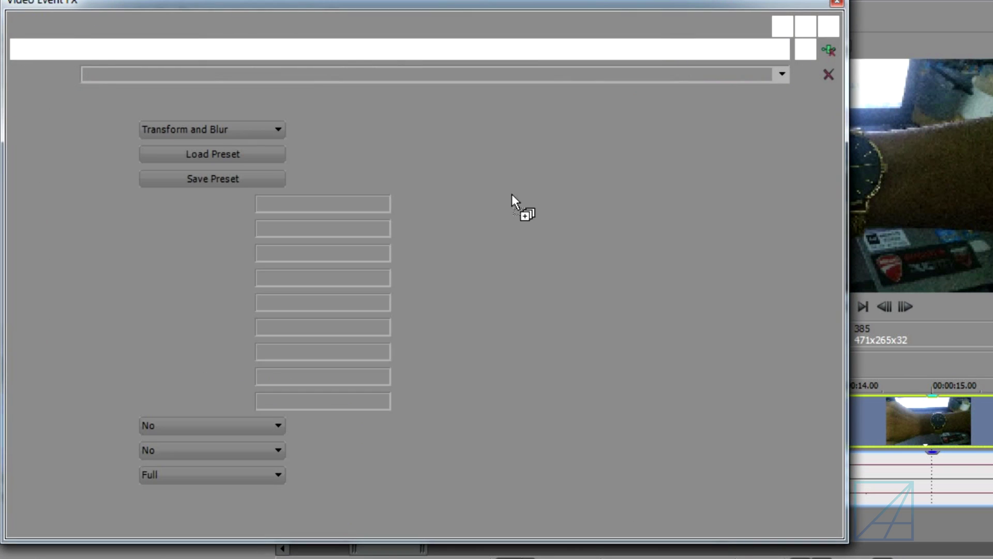
- Move and resize the Video Event FX window so the effect settings, video preview and clip overlap are all visible
drag(381, 6, 675, 250)
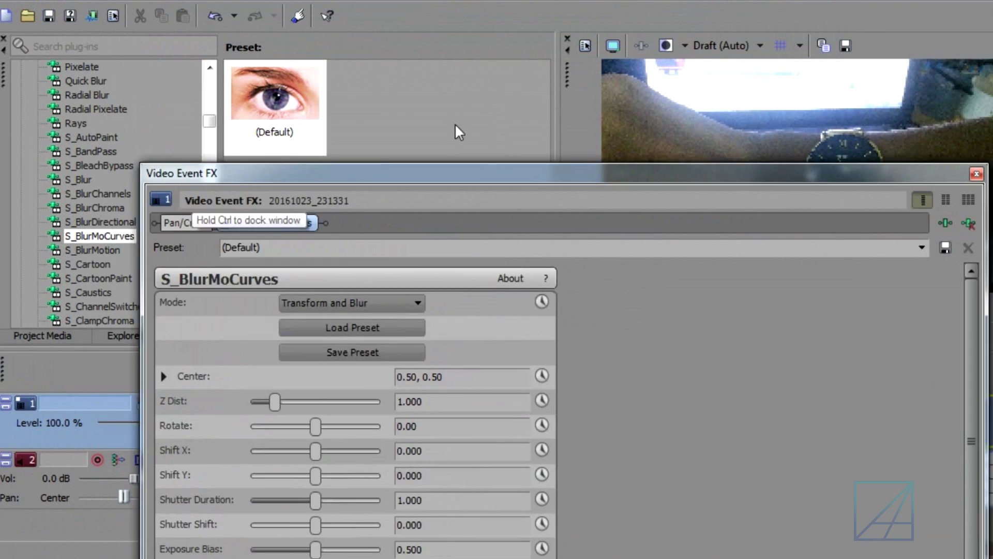
drag(455, 124, 450, 21)
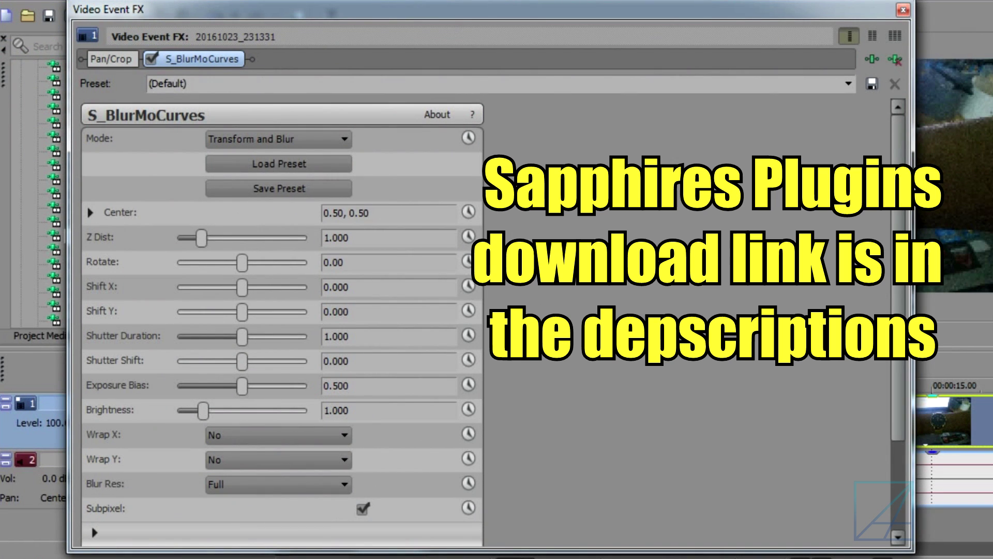
drag(915, 98, 646, 97)
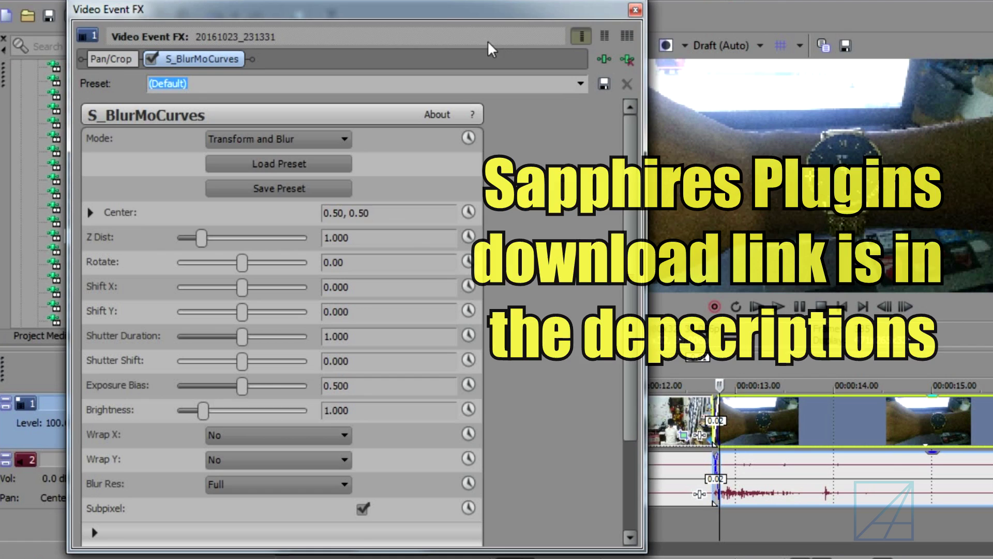
drag(481, 10, 451, 0)
drag(484, 516, 484, 558)
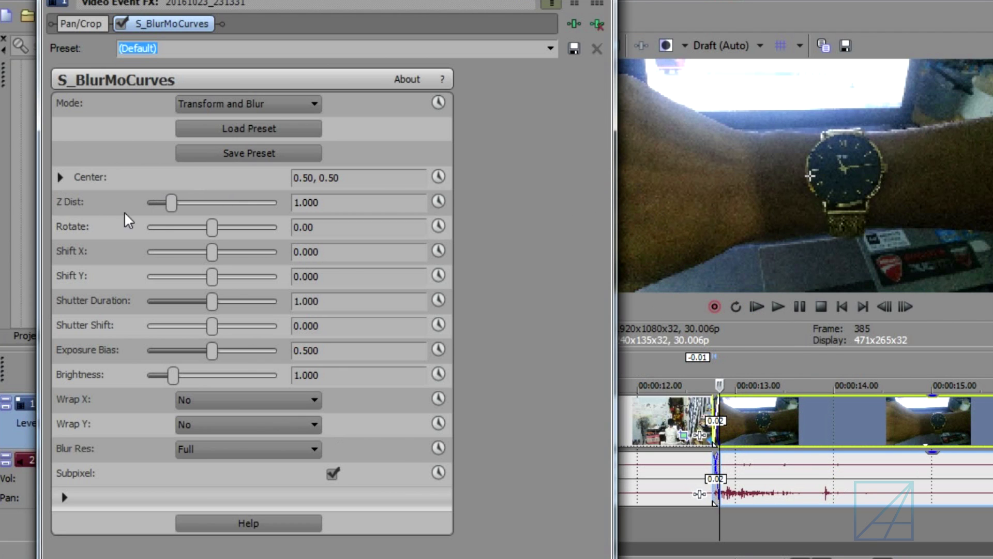
- Turn on animation for Z Dist and set it to 2 at the start of the wristwatch clip
click(440, 202)
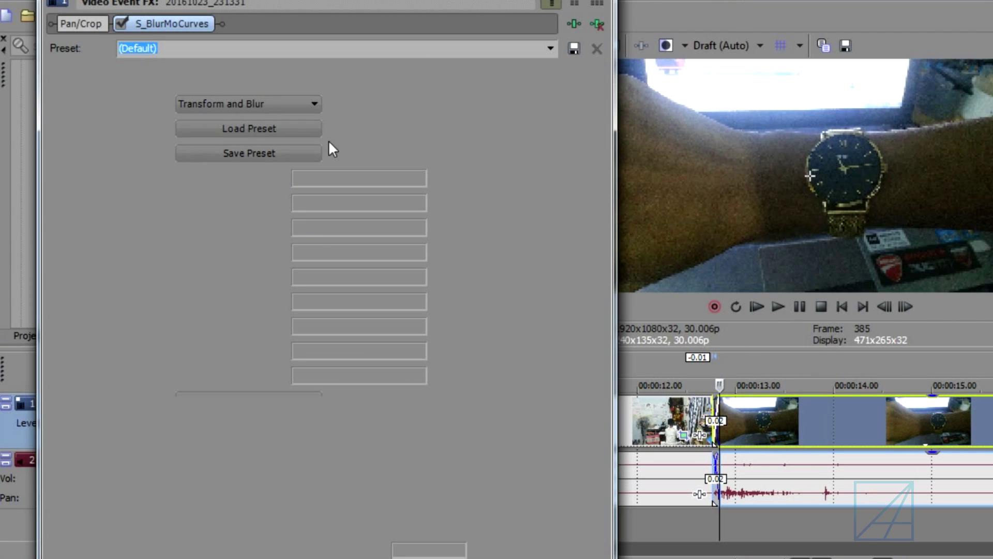
drag(329, 206, 231, 203)
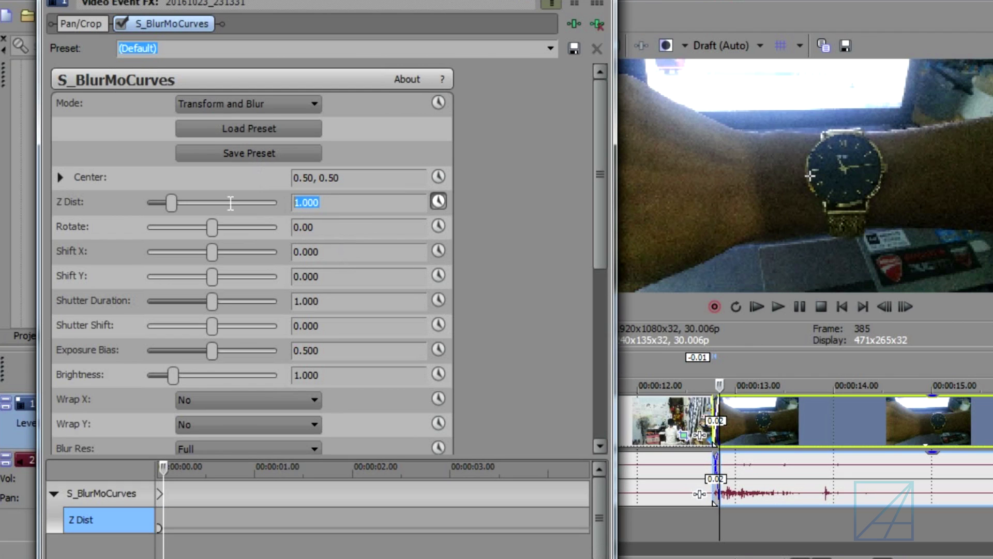
click(159, 494)
drag(330, 206, 171, 200)
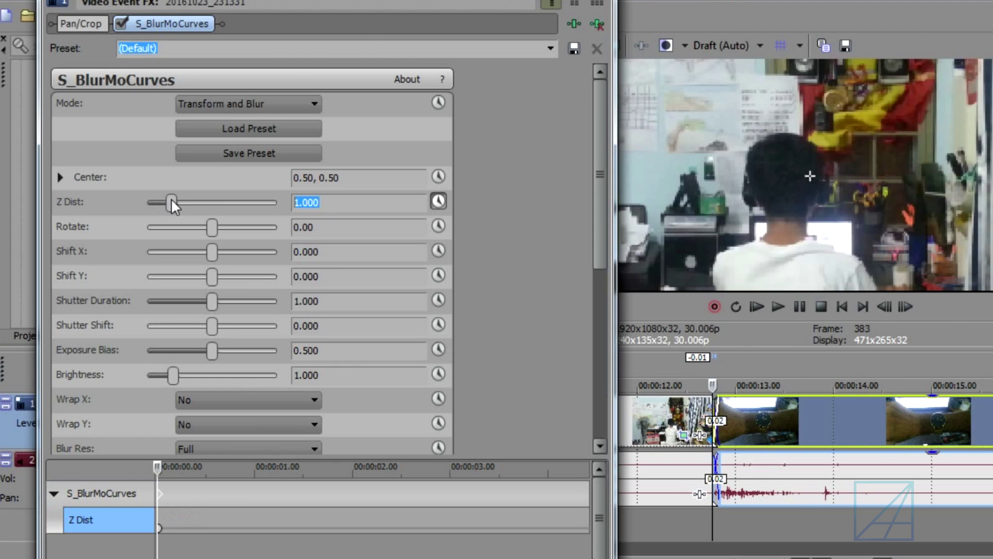
text(2)
key(Return)
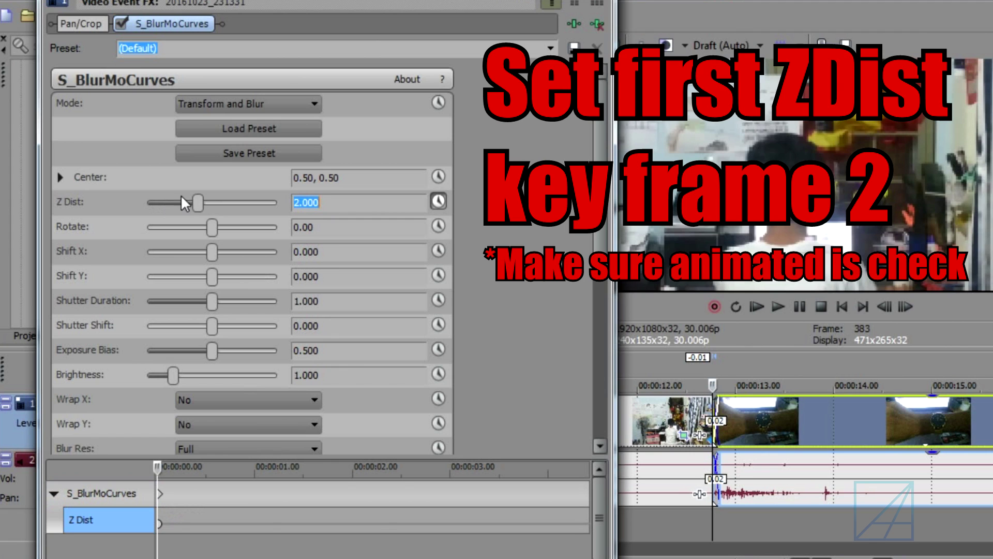
mouse_move(158, 470)
mouse_down()
mouse_move(167, 471)
mouse_move(144, 471)
mouse_up()
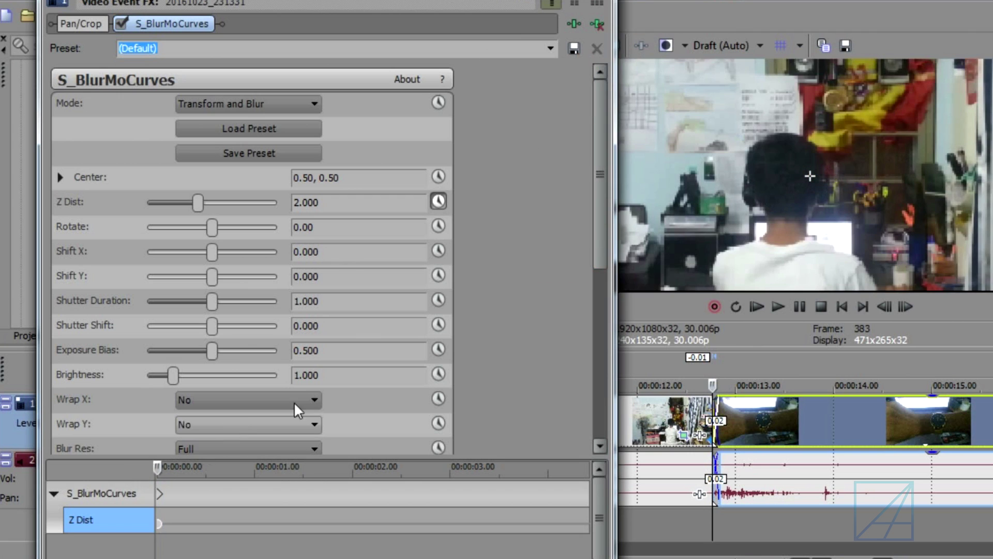
- Set both Wrap X and Wrap Y of S_BlurMoCurves to Reflect
drag(600, 222, 569, 339)
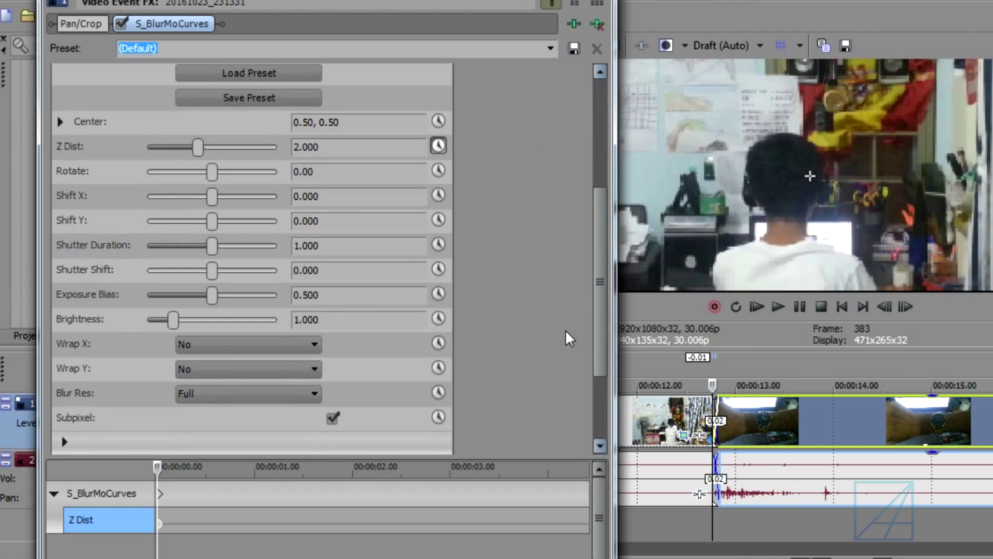
click(209, 344)
click(209, 383)
click(212, 368)
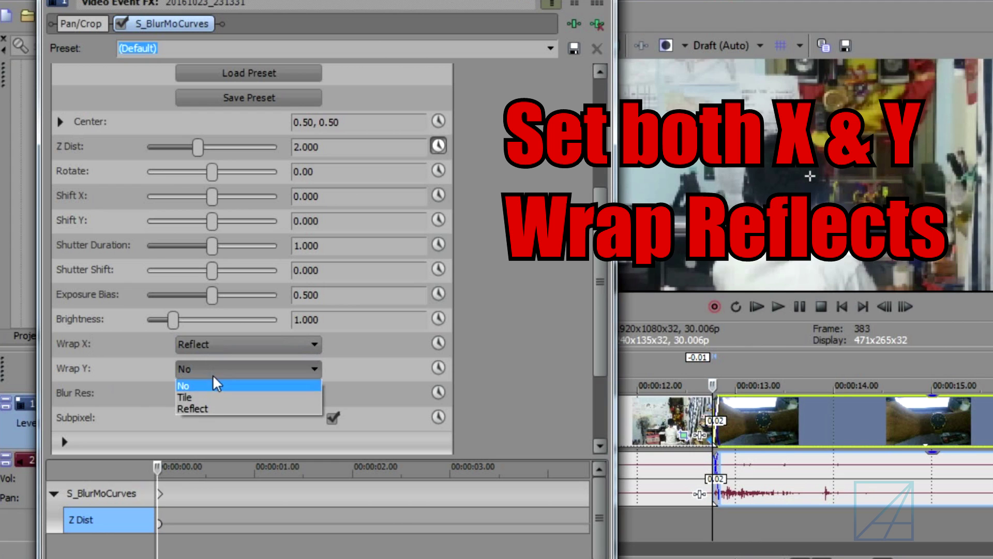
click(208, 410)
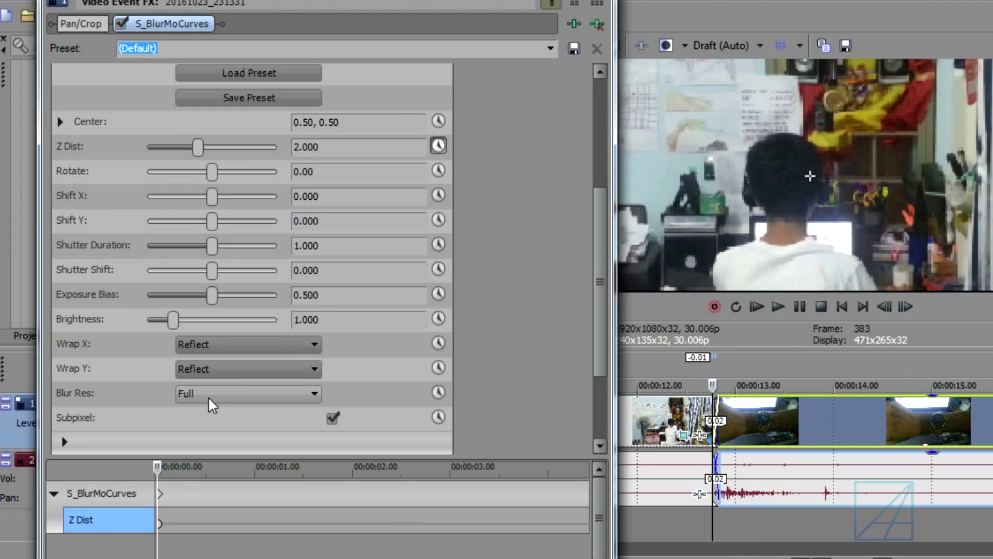
- Set Blur Res to Quarter at the clip's start and turn on its animation
click(209, 396)
click(204, 433)
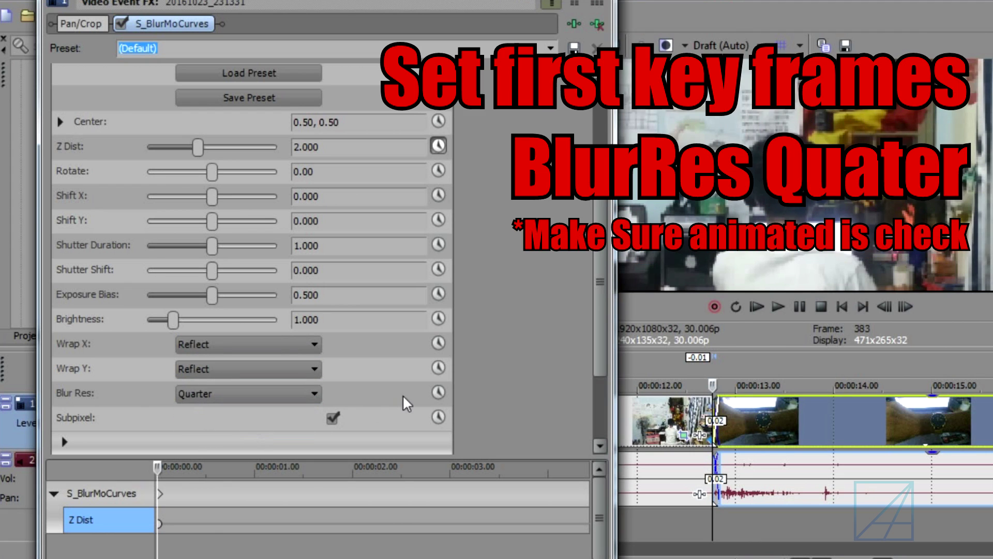
click(438, 393)
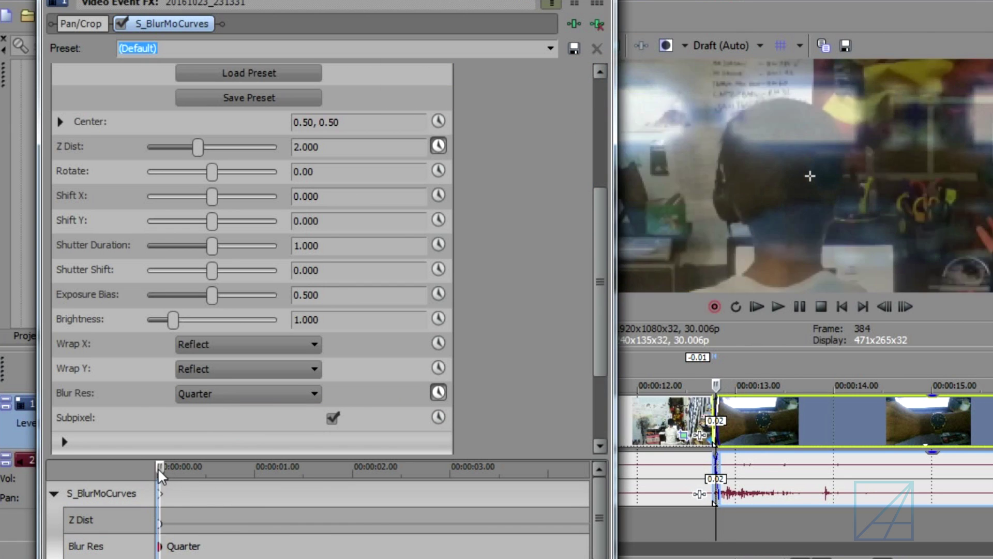
- Seven frames after the first S_BlurMoCurves keyframe, set Z Dist to 1
key(Right)
key(Right)
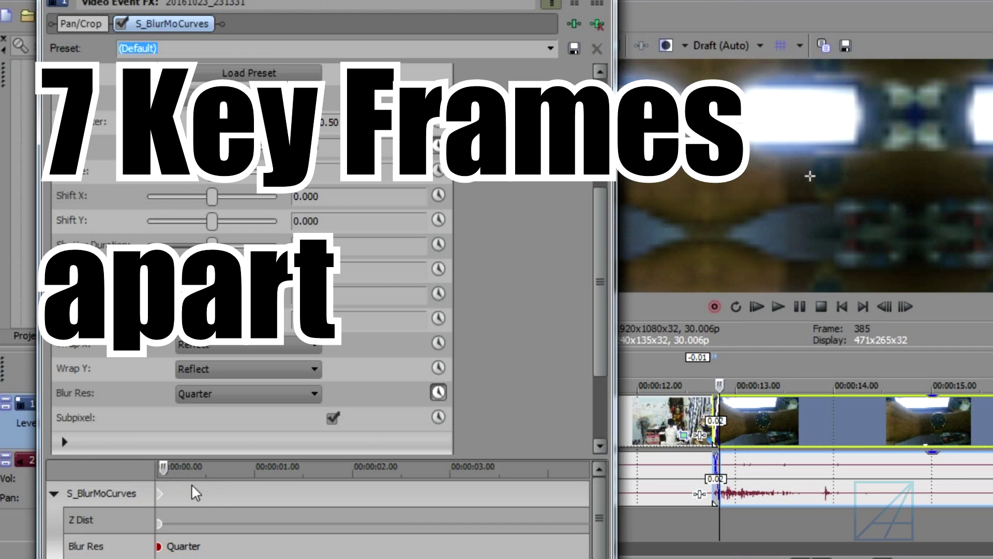
key(Left)
key(Left)
key(Right)
key(Right)
key(Right)
key(Right)
key(Right)
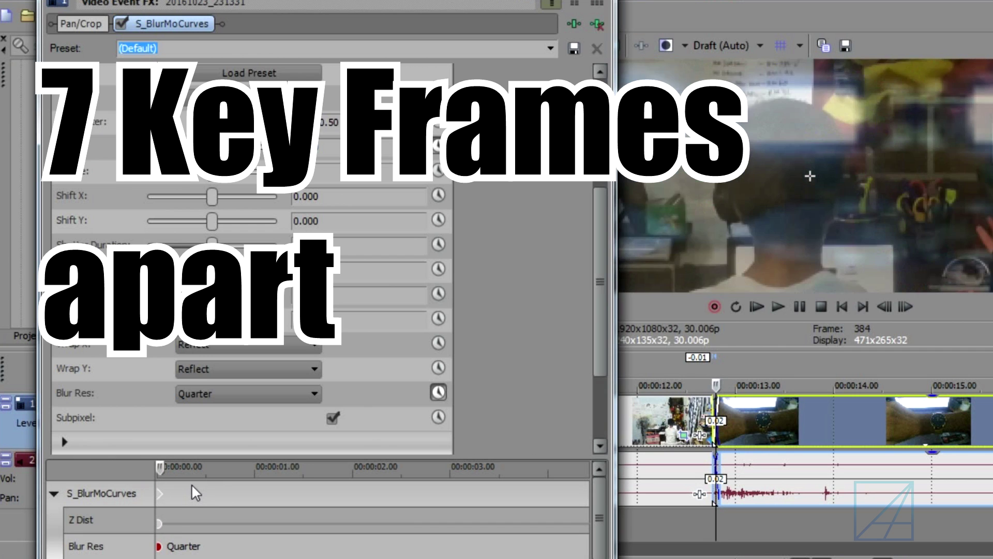
key(Right)
key(Right)
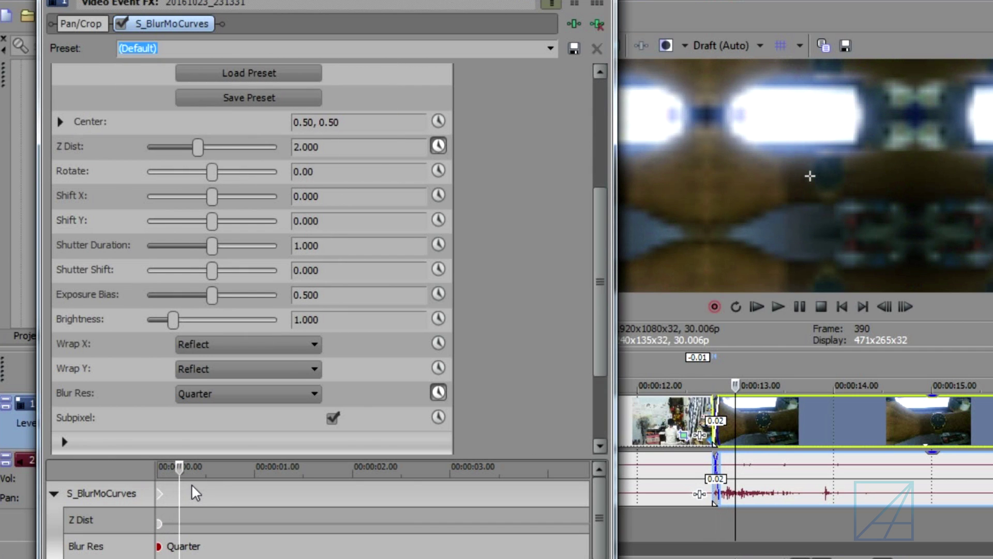
click(324, 150)
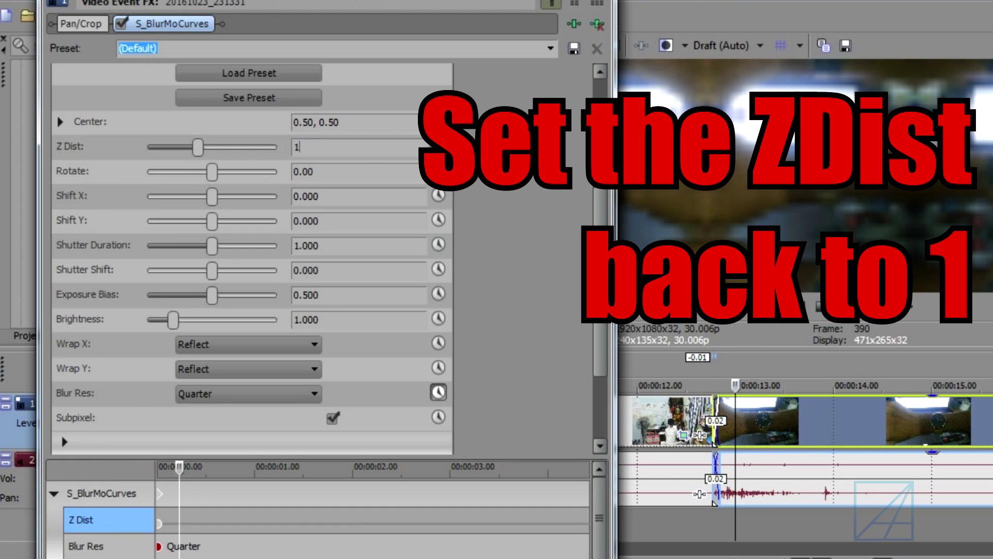
key(Return)
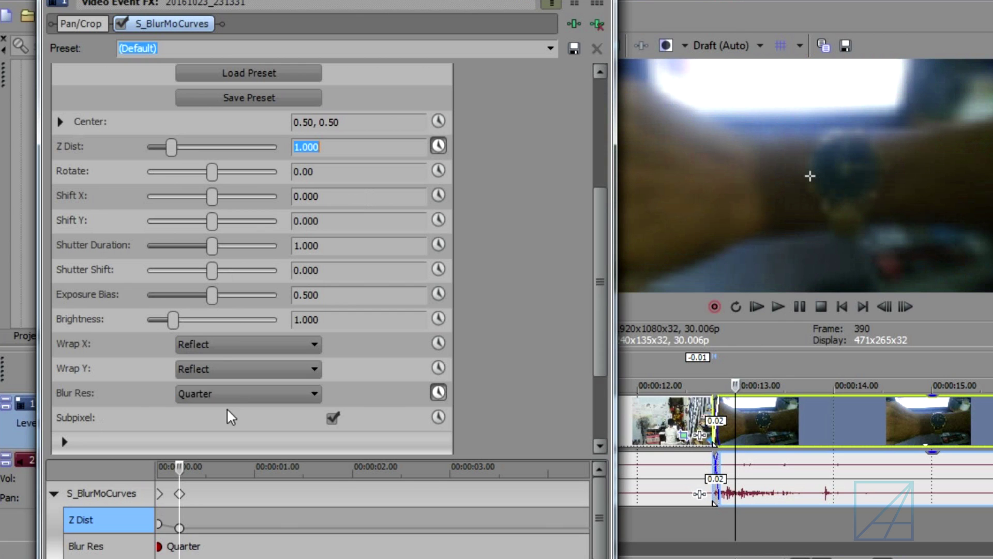
- Set Blur Res to Full at the second keyframe and return the cursor to the clip's start
click(246, 401)
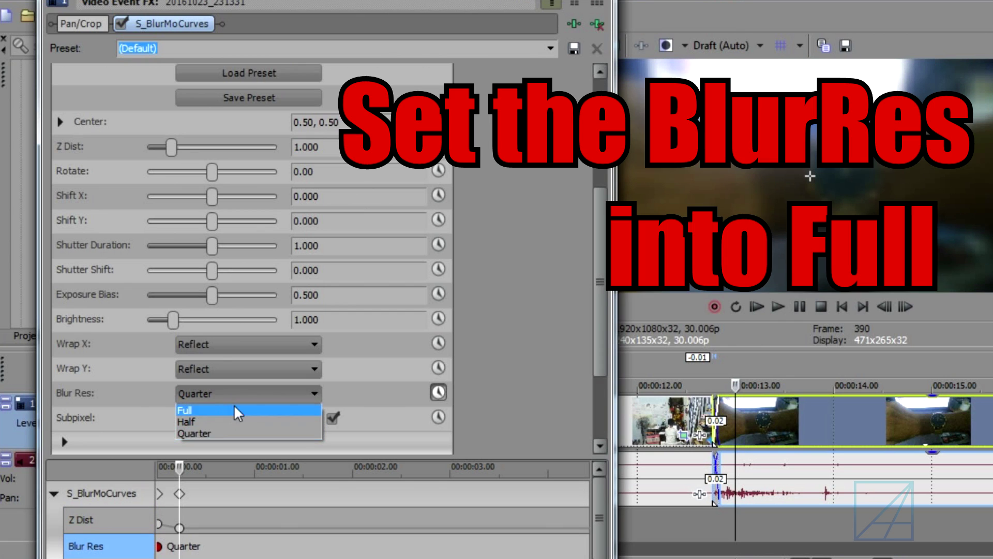
click(221, 412)
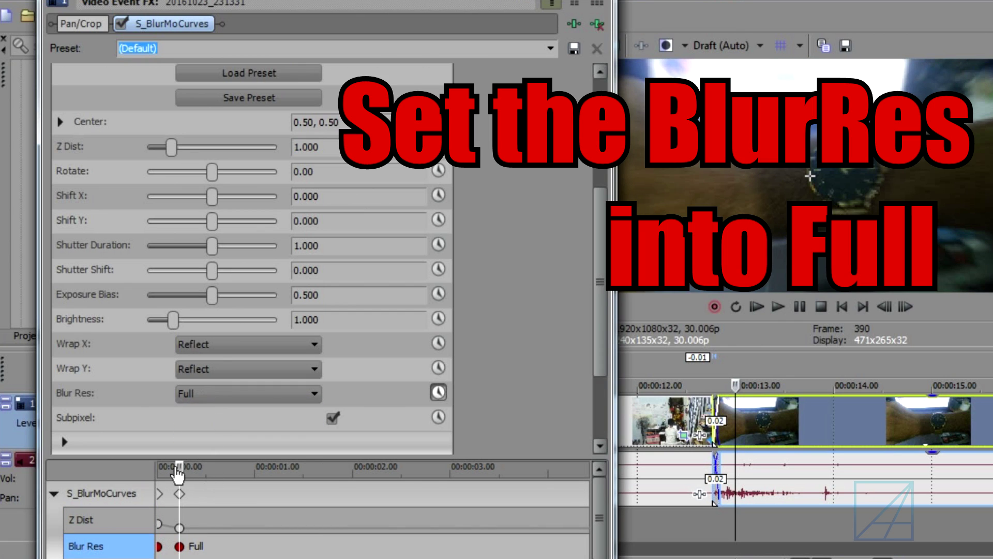
drag(179, 484, 146, 482)
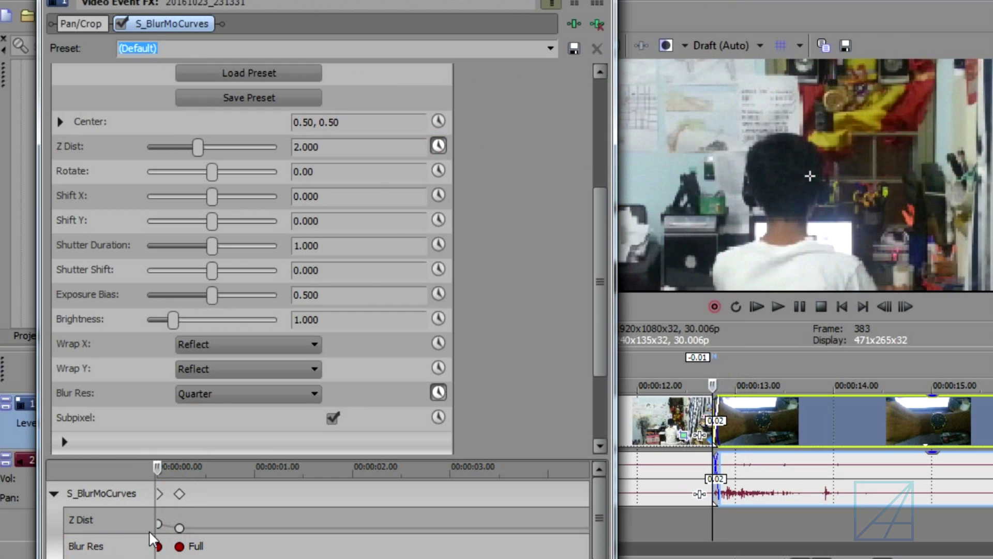
- Set the first Z Dist keyframe of S_BlurMoCurves to Fast Fade and the second one to Slow Fade
click(158, 523)
scroll(164, 525, up, 1)
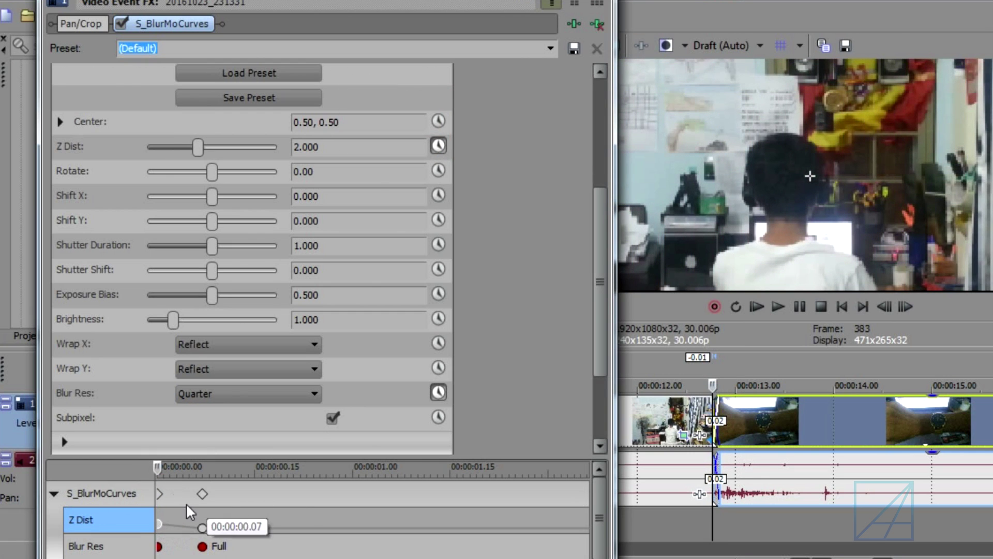
scroll(186, 504, up, 1)
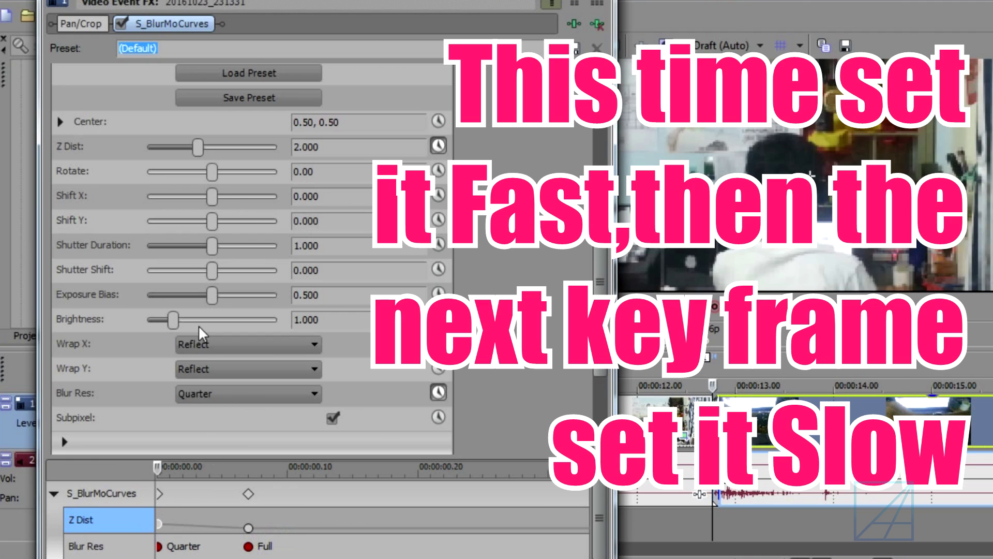
right_click(162, 531)
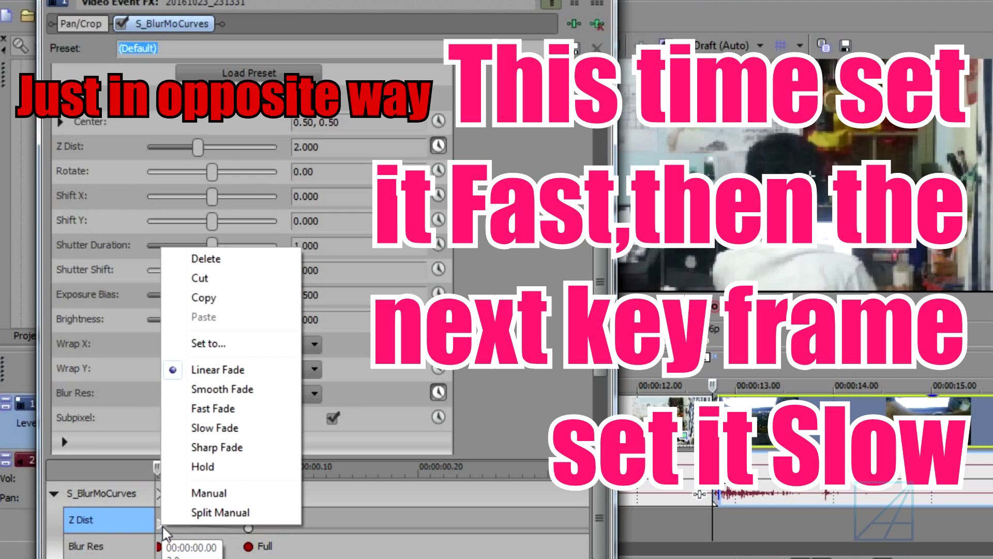
click(234, 409)
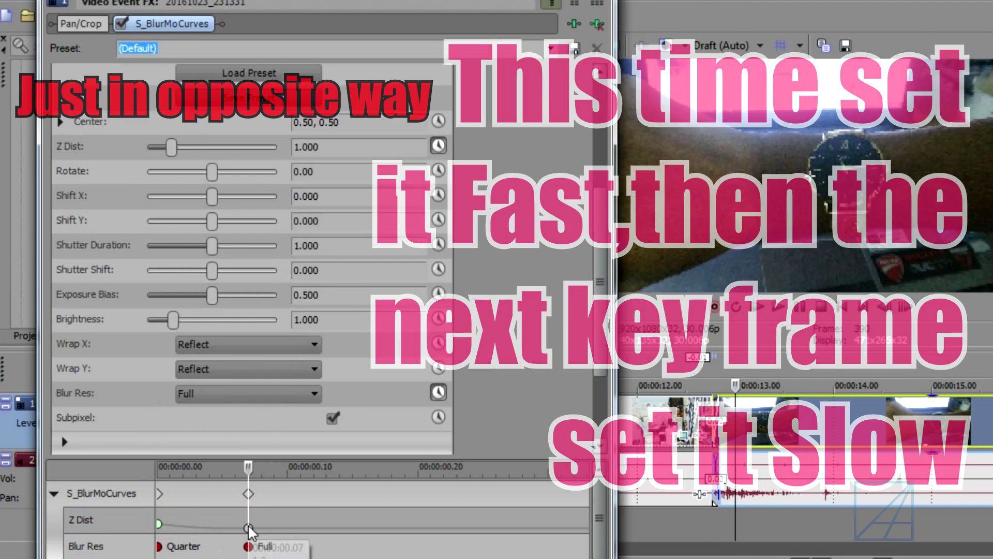
right_click(250, 528)
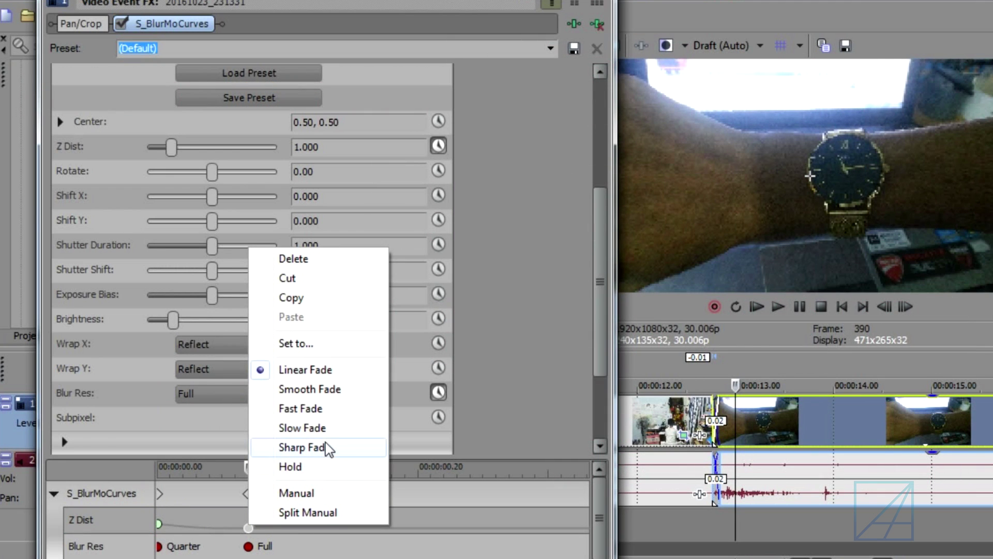
click(331, 429)
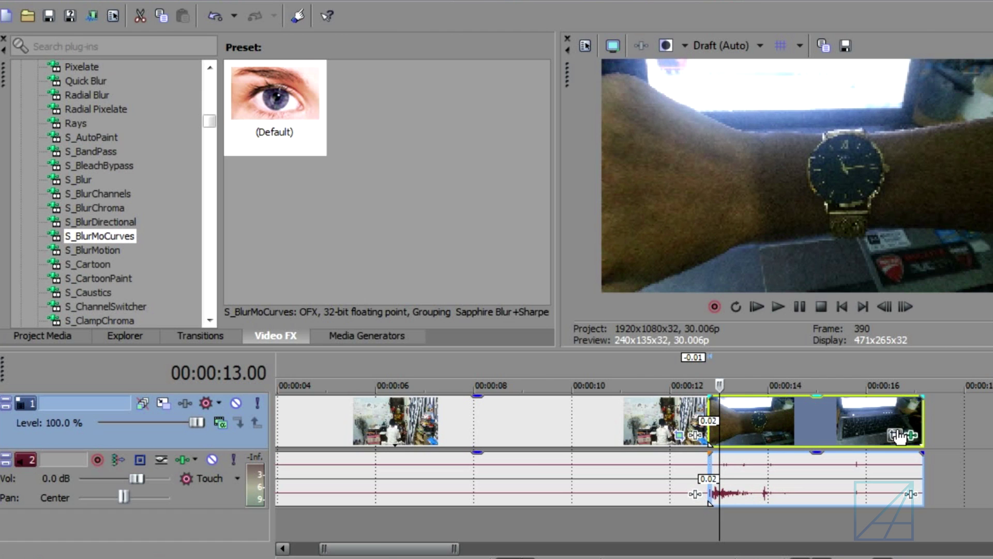
- About one second into the second clip, crop its Pan/Crop frame around the watch to about 1,479 × 832
click(771, 421)
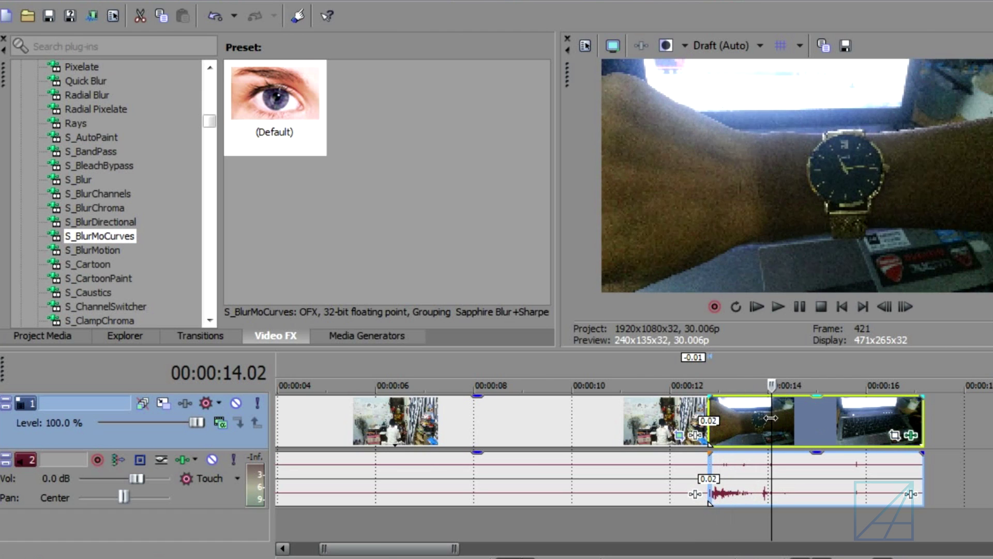
click(894, 434)
click(815, 427)
click(769, 421)
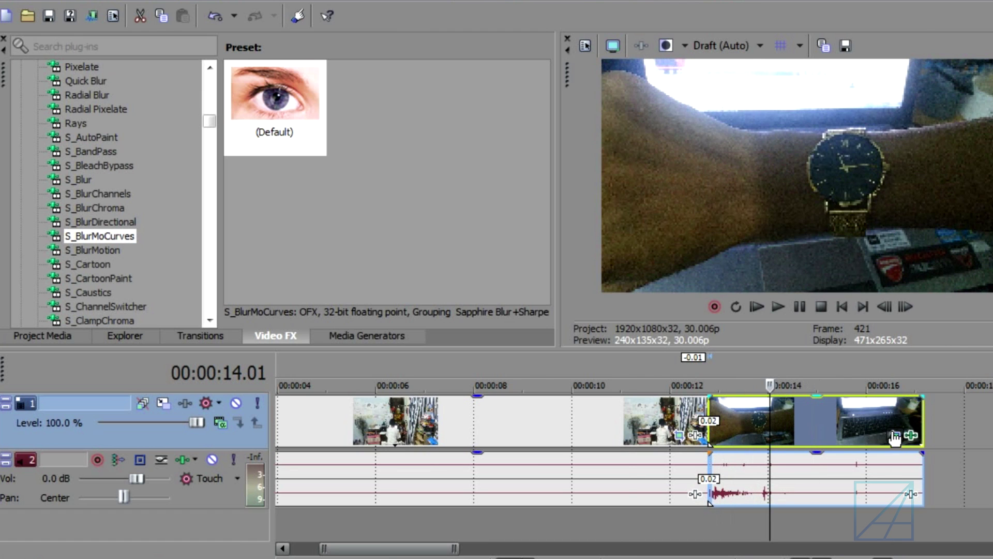
click(894, 435)
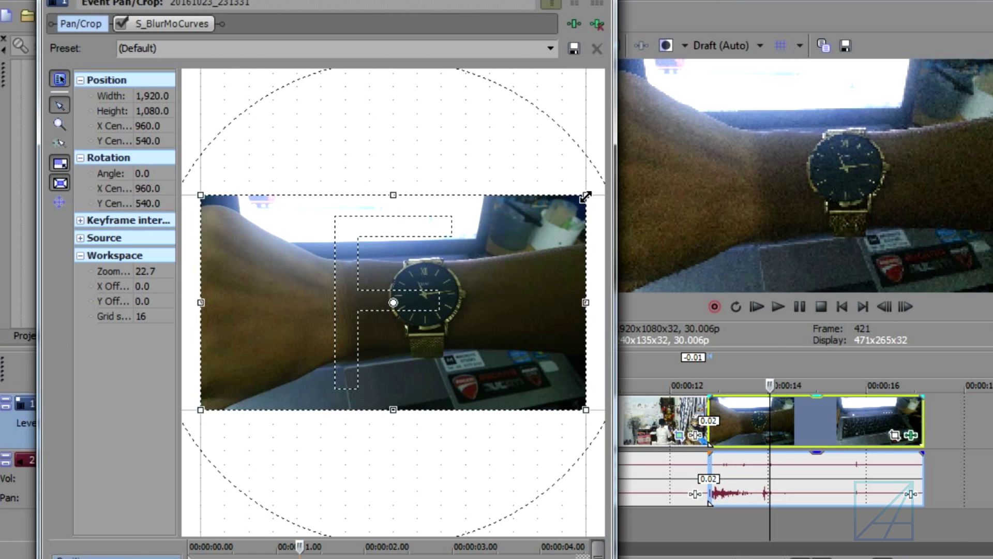
drag(585, 197, 541, 219)
drag(495, 247, 516, 245)
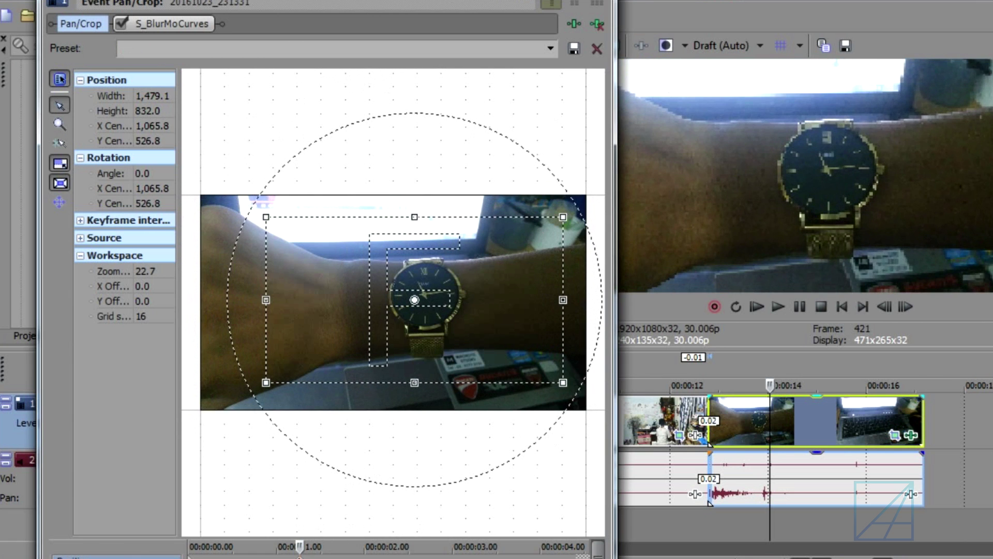
drag(562, 217, 594, 199)
drag(517, 245, 501, 247)
- Near the end of the second clip, zoom the Pan/Crop frame in on the laptop keyboard
key(space)
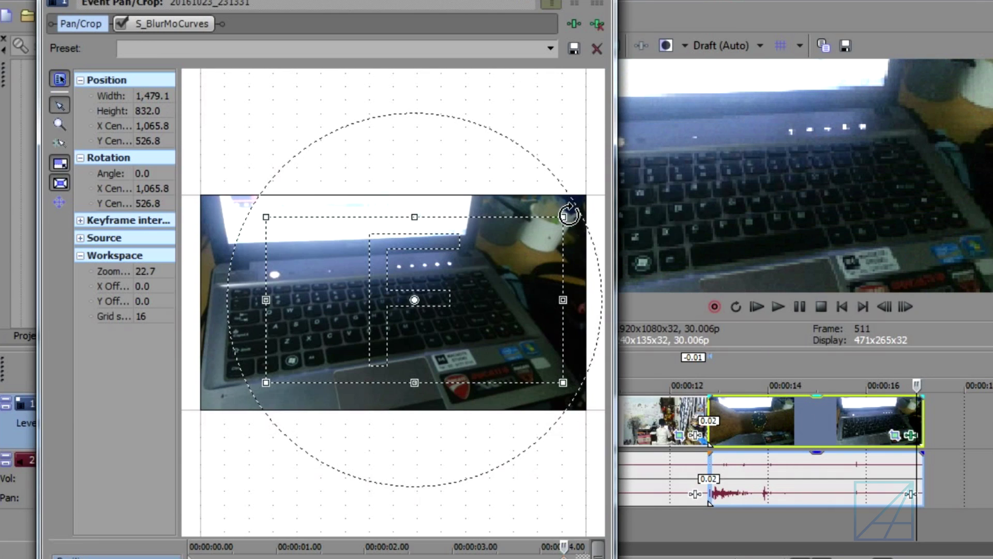
click(550, 49)
drag(570, 209, 490, 248)
click(528, 63)
click(492, 558)
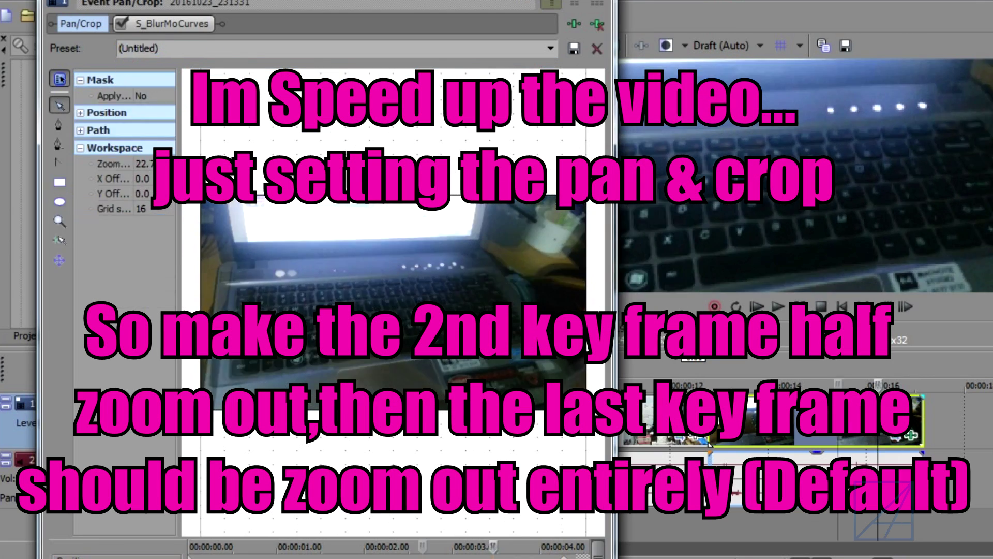
- Reposition the crop frame about two seconds into the clip, delete the Pan/Crop keyframe near its end, and close the window
click(379, 556)
drag(435, 320, 464, 323)
click(564, 557)
key(Delete)
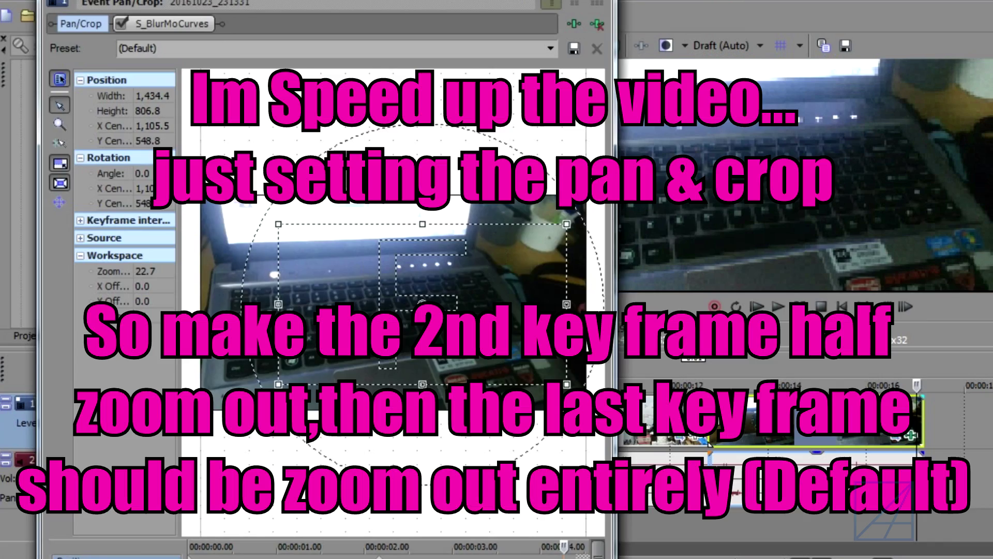
click(602, 1)
click(583, 421)
click(581, 419)
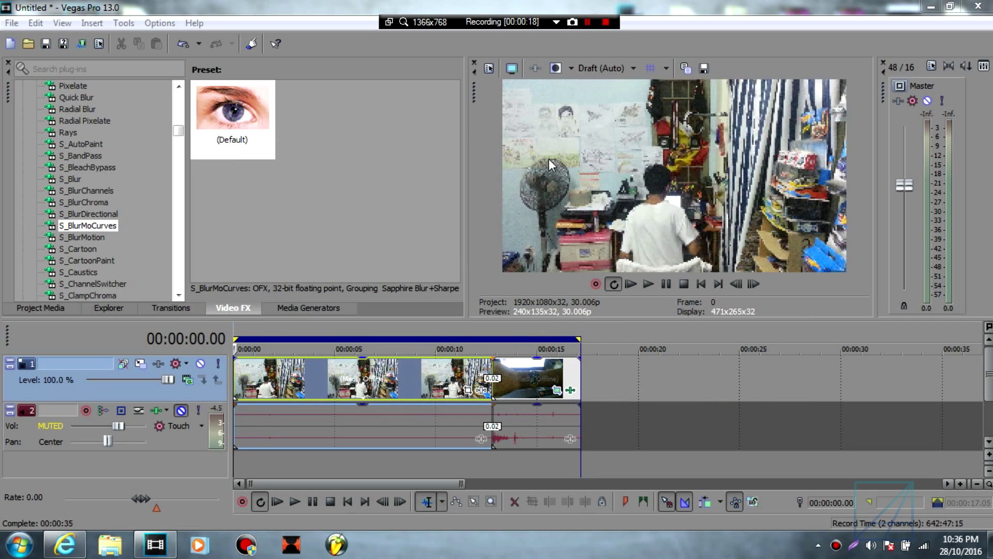
- Place the cursor at 00:00:12.08 near the first clip's end and add the S_BlurMoCurves effect to that clip
click(461, 385)
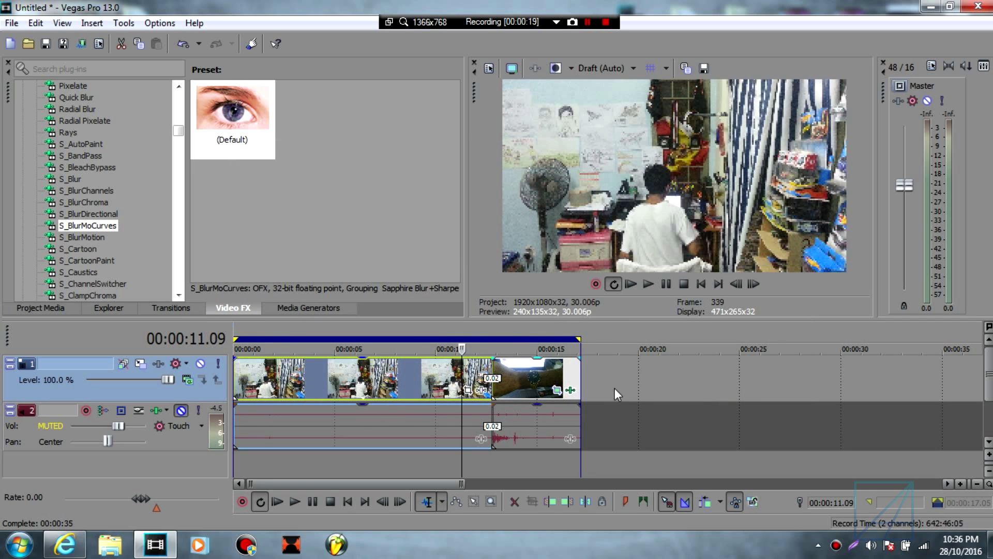
scroll(615, 388, up, 3)
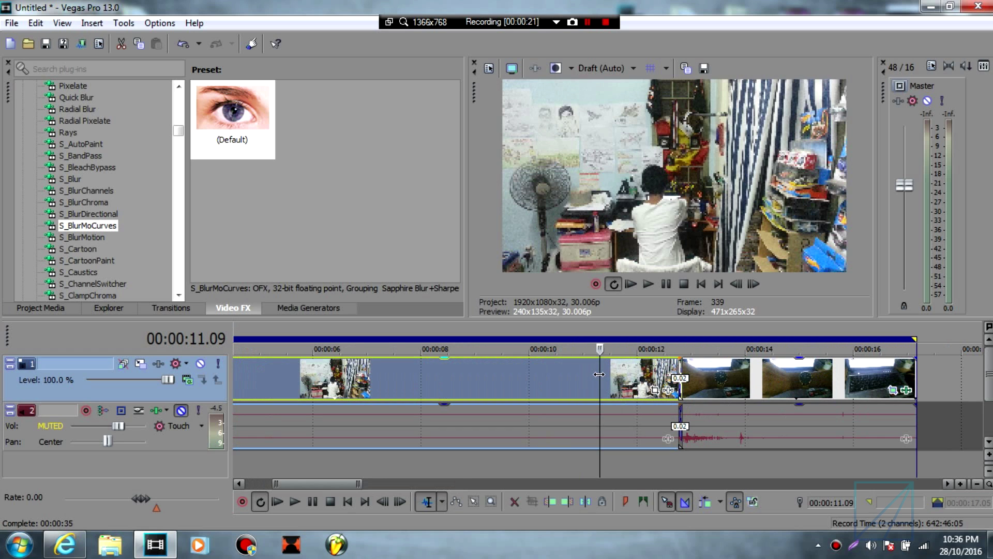
drag(599, 374, 652, 374)
scroll(675, 406, up, 4)
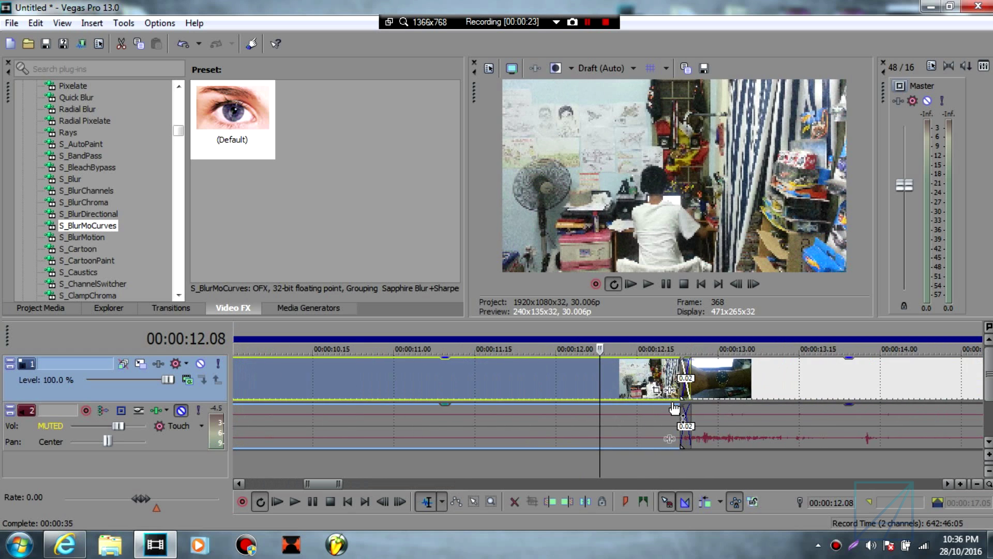
scroll(674, 409, up, 2)
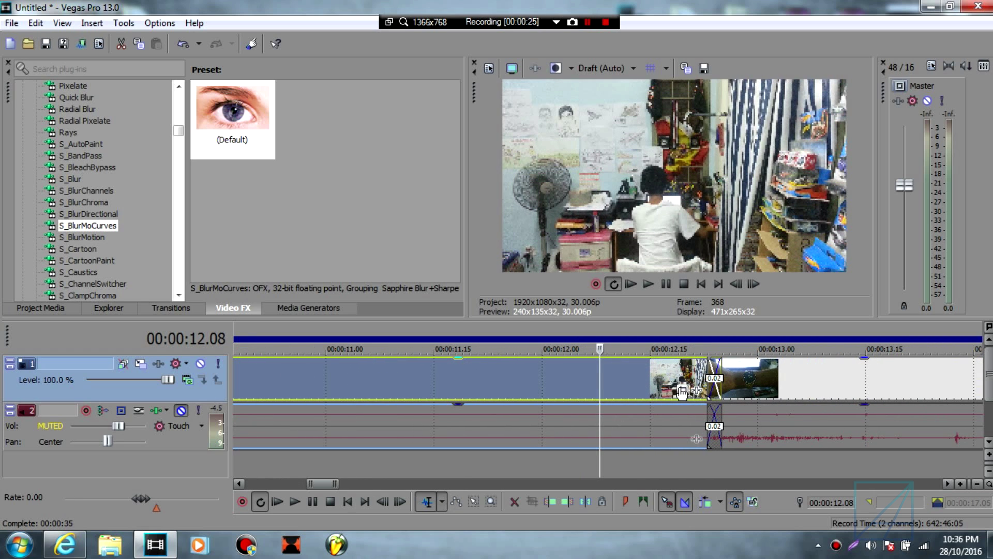
scroll(673, 390, down, 3)
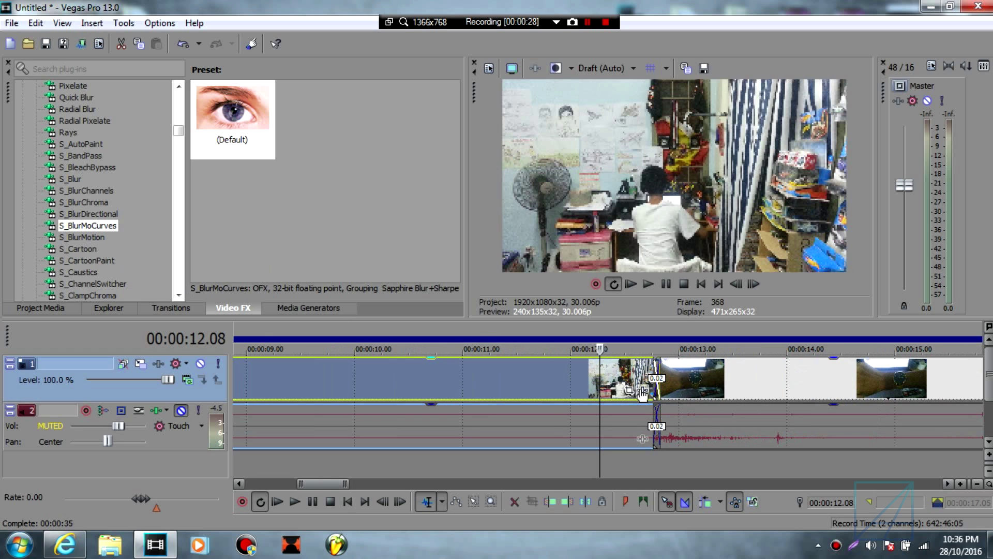
click(642, 392)
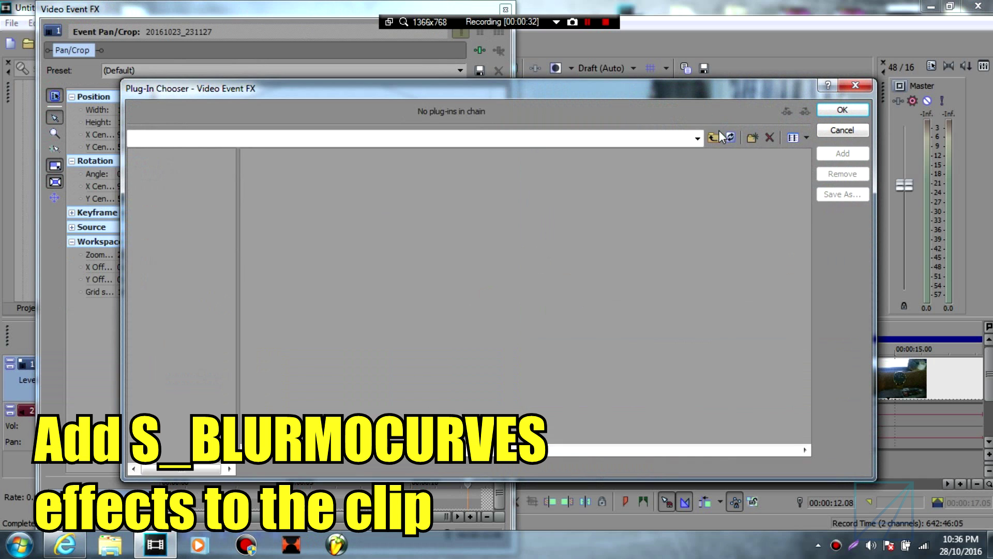
drag(380, 90, 261, 81)
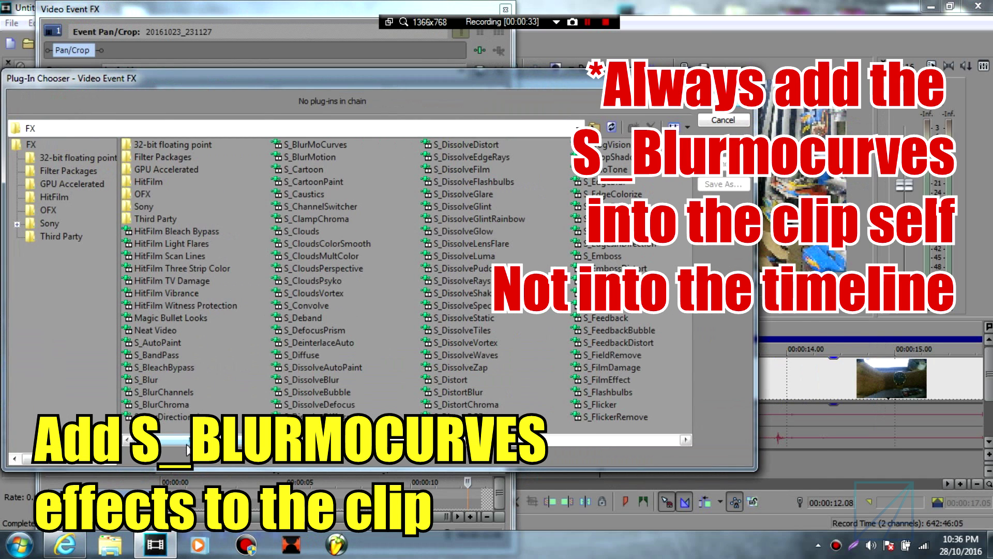
click(317, 144)
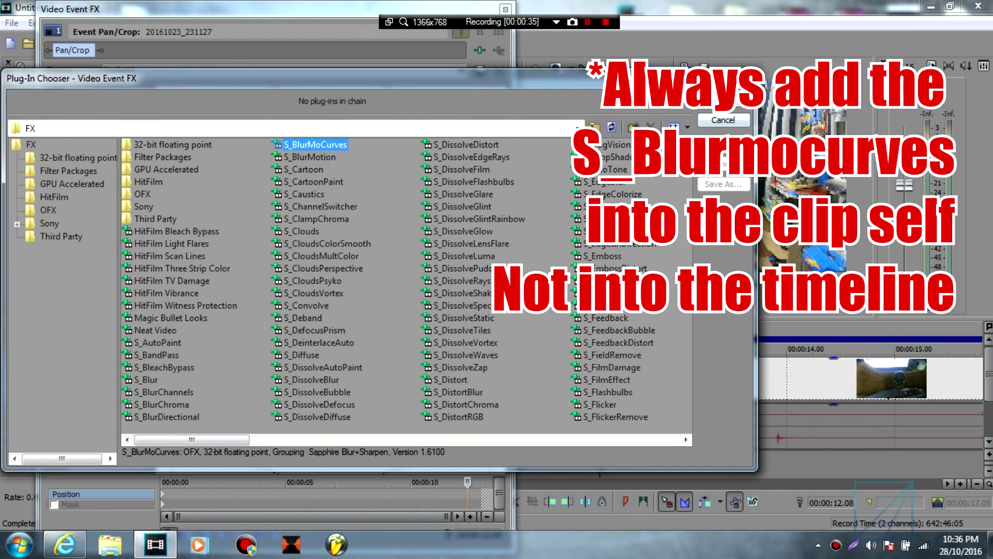
key(Return)
- Turn on Z Dist animation for the first clip's S_BlurMoCurves and set Z Dist to 2 at the clip's end
drag(252, 17, 221, 12)
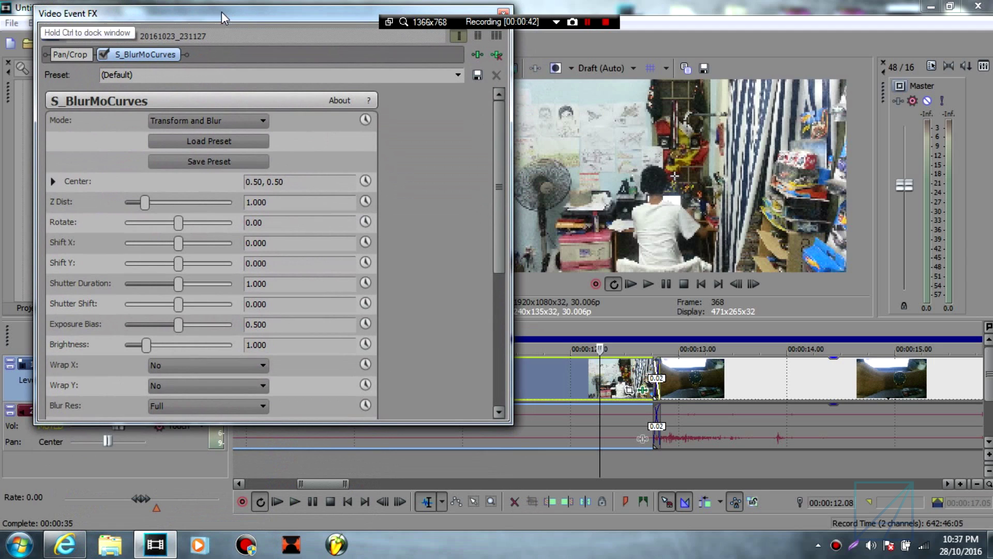
drag(287, 422, 280, 515)
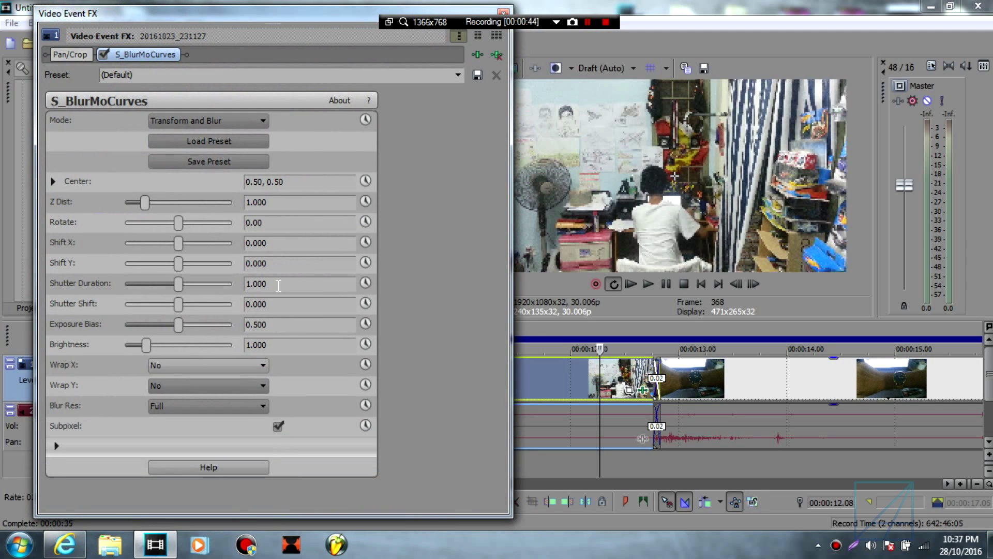
click(366, 201)
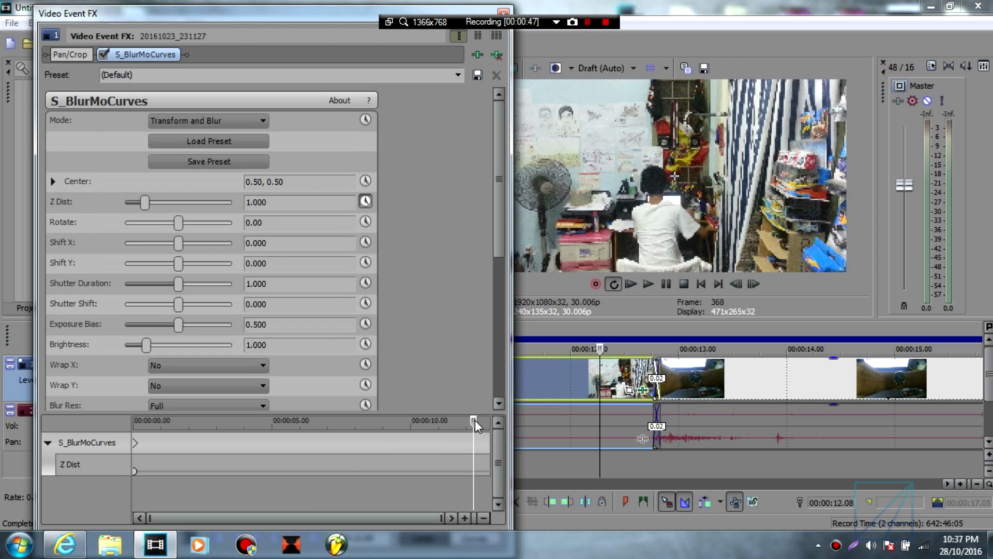
drag(473, 420, 491, 424)
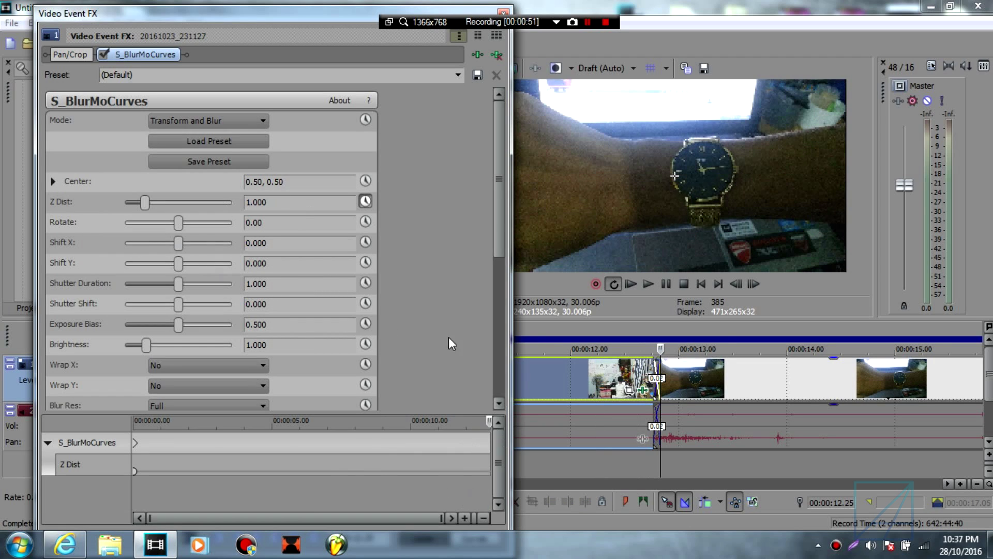
drag(282, 200, 63, 195)
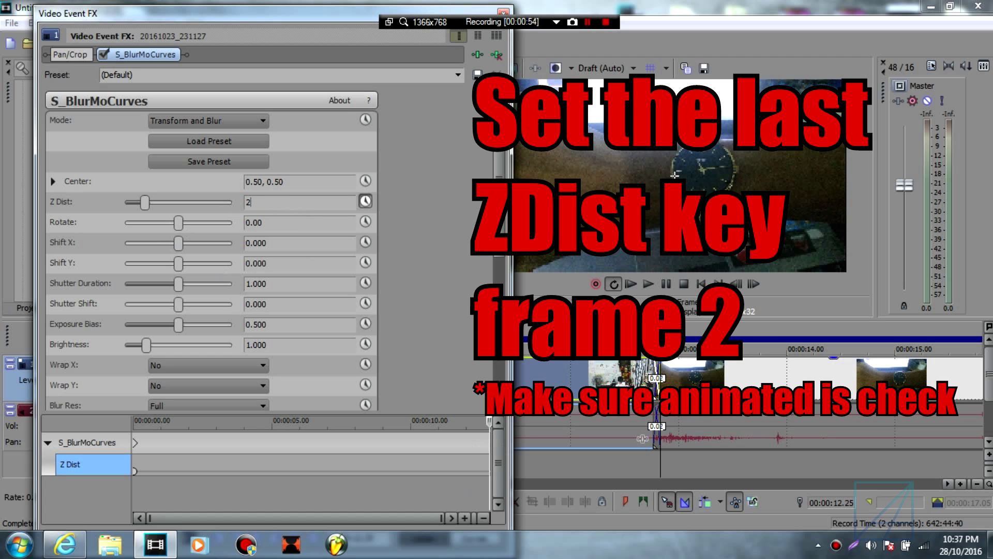
key(Return)
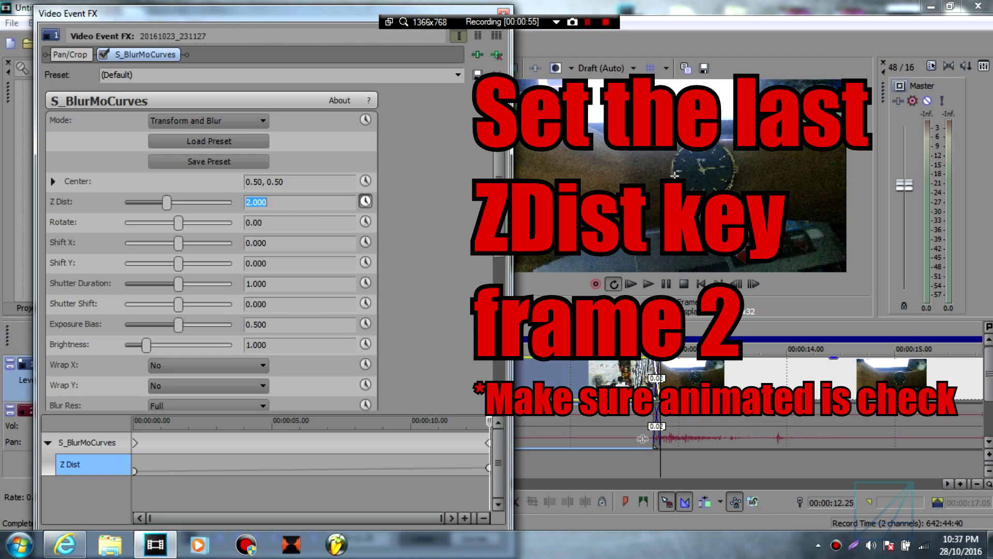
- Several frames before the last Z Dist keyframe, at 00:00:12.18, set Z Dist to 1
click(488, 422)
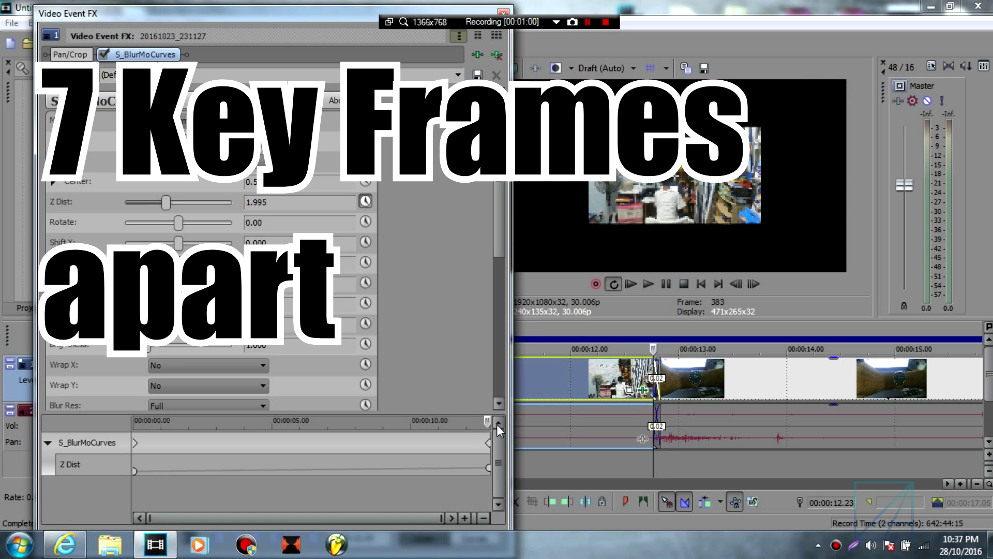
key(Left)
key(Left)
key(Left)
key(Left)
key(Left)
key(Left)
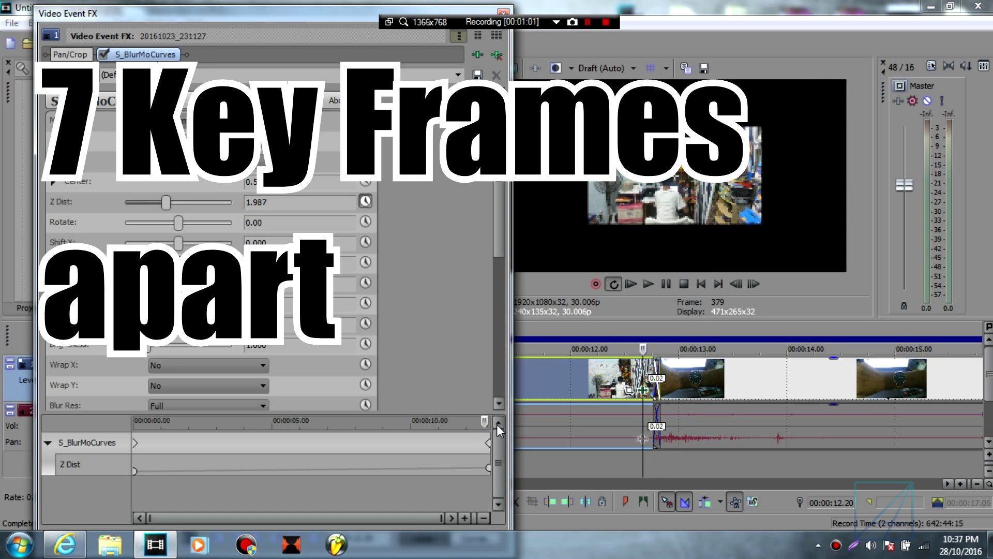
drag(292, 205, 202, 209)
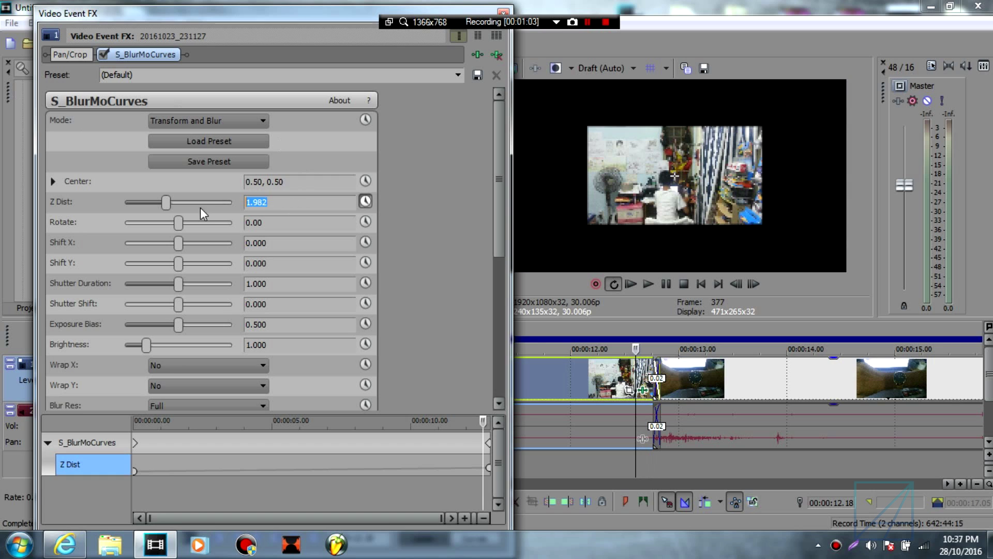
text(1)
key(Return)
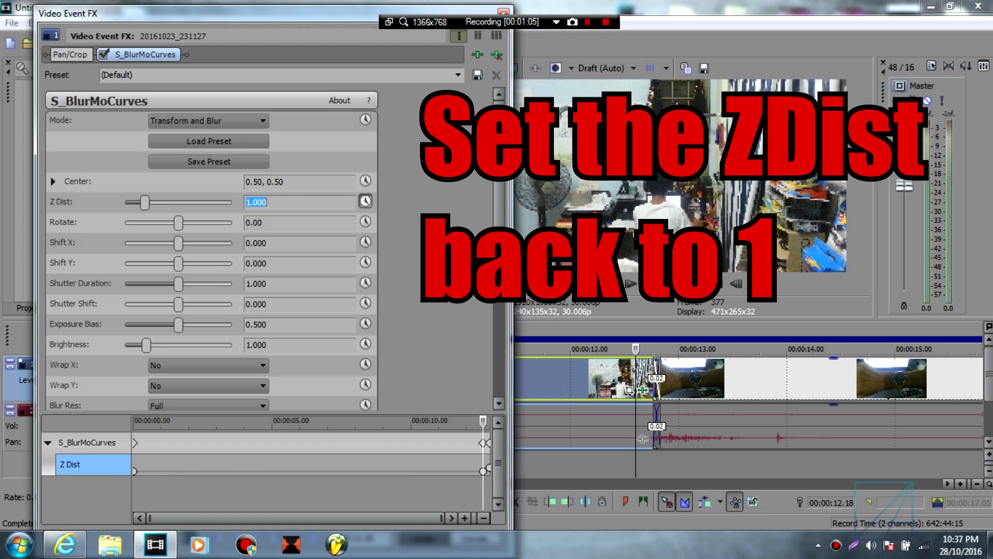
- Set Wrap Y and Wrap X of the first clip's S_BlurMoCurves to Reflect
click(210, 386)
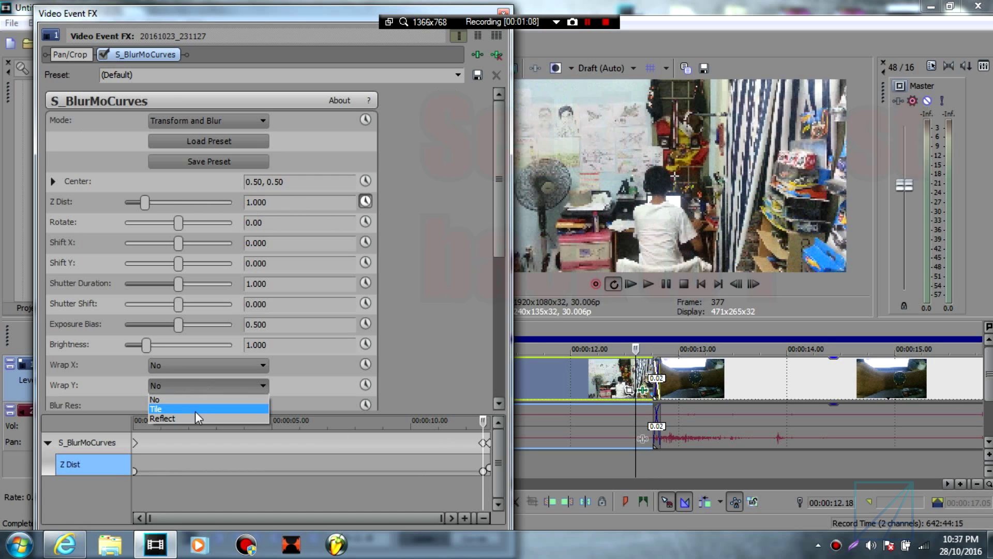
click(194, 418)
click(198, 365)
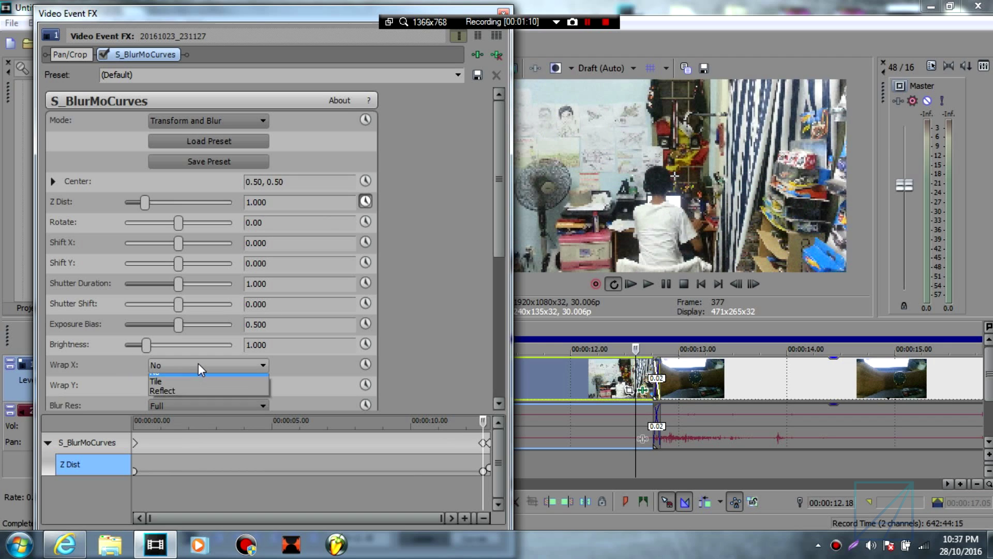
click(191, 397)
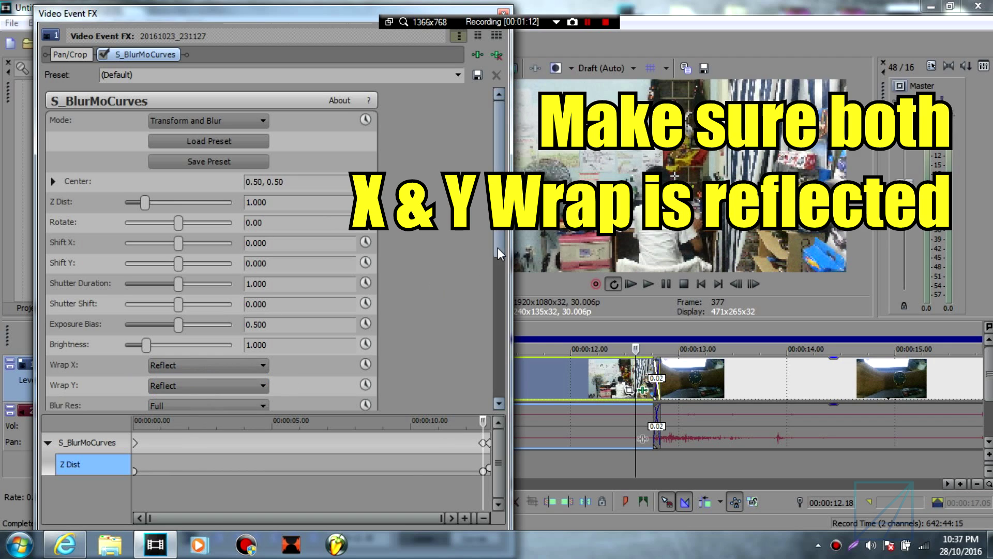
- Turn on Blur Res animation in the first clip's S_BlurMoCurves and set Blur Res to Full at 00:00:12.18
scroll(498, 247, down, 3)
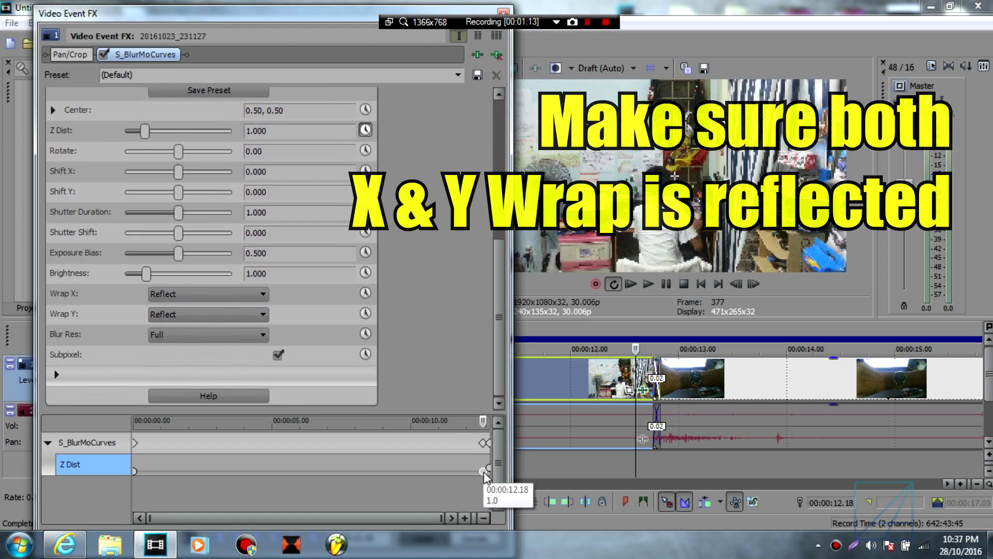
click(200, 337)
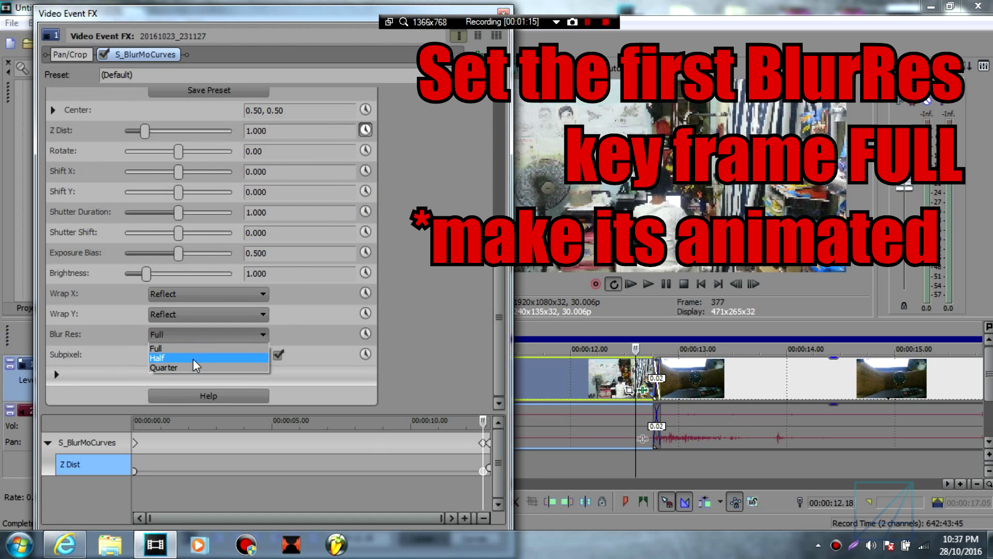
click(192, 350)
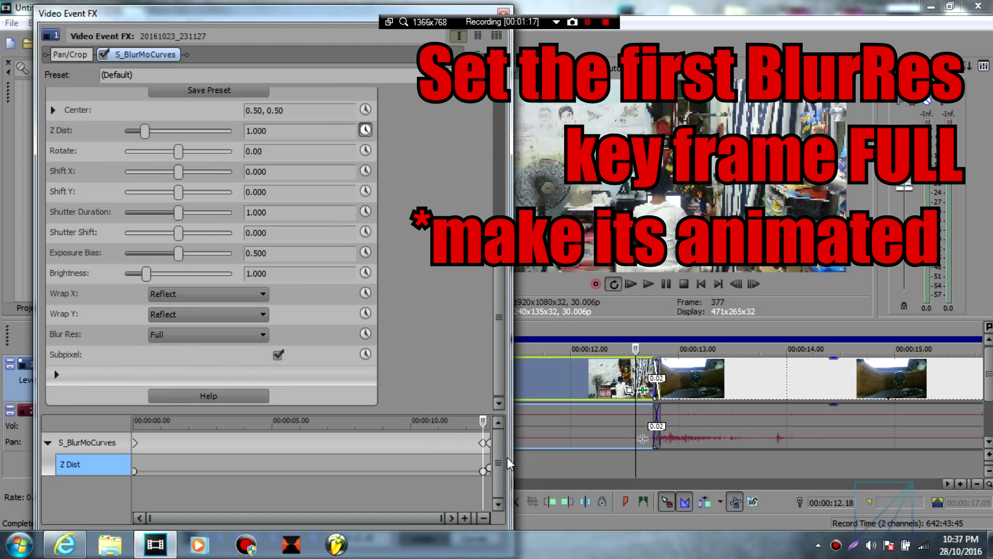
drag(540, 459, 608, 463)
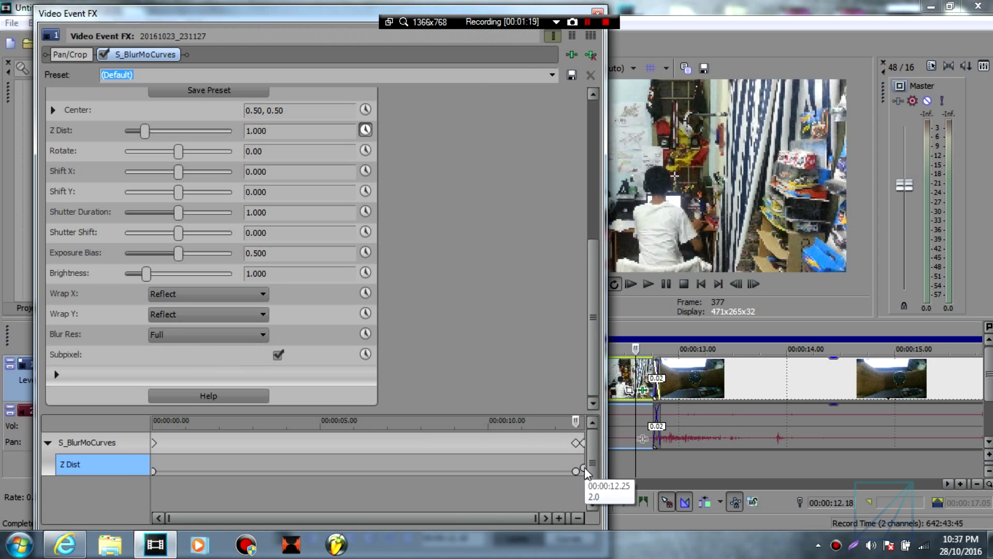
click(365, 334)
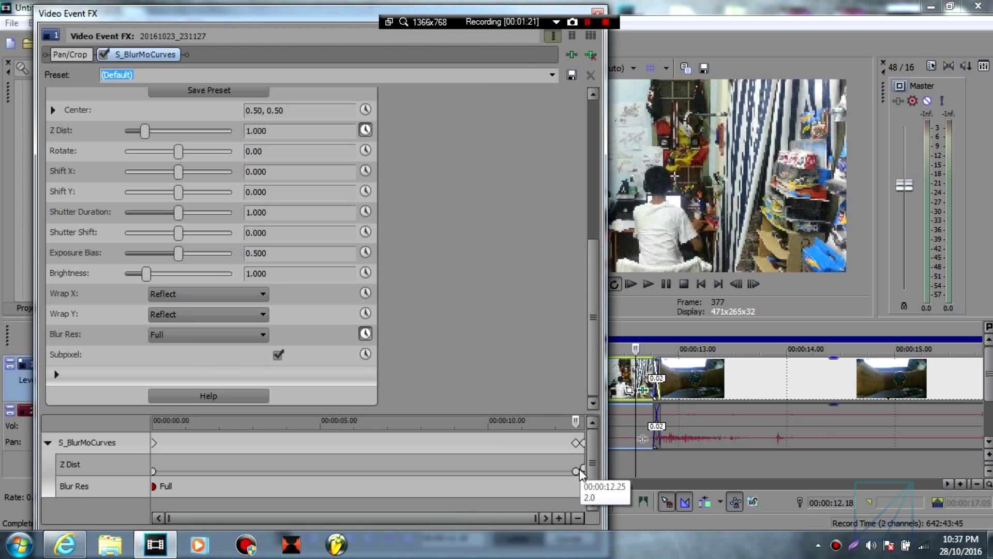
click(259, 335)
click(240, 348)
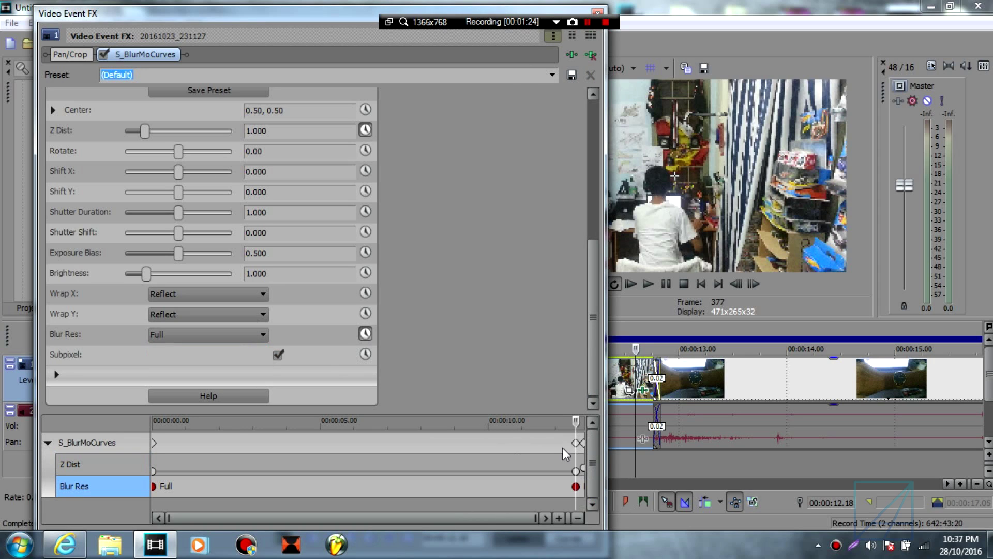
- At the last Z Dist keyframe, 00:00:12.25, set Blur Res to Quarter
click(581, 469)
click(259, 335)
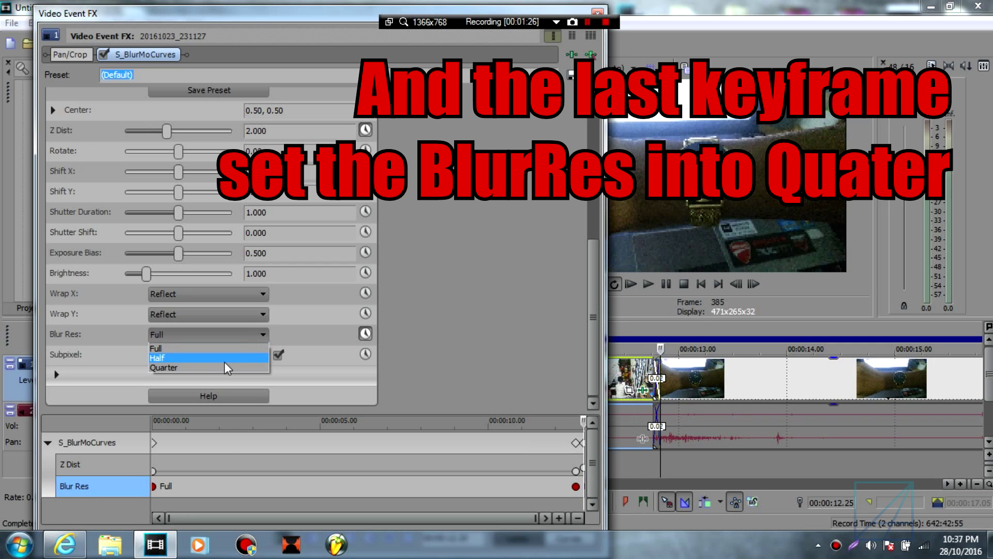
click(217, 365)
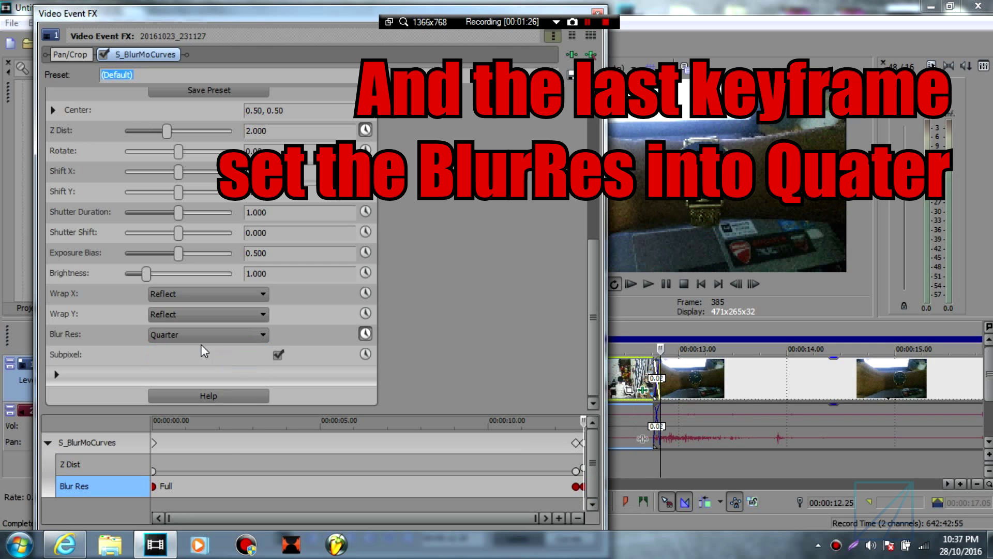
- Set the Z Dist keyframe at 00:00:12.18 to Slow Fade and the one at 00:00:12.25 to Fast Fade, then close the effect settings
click(579, 471)
right_click(580, 472)
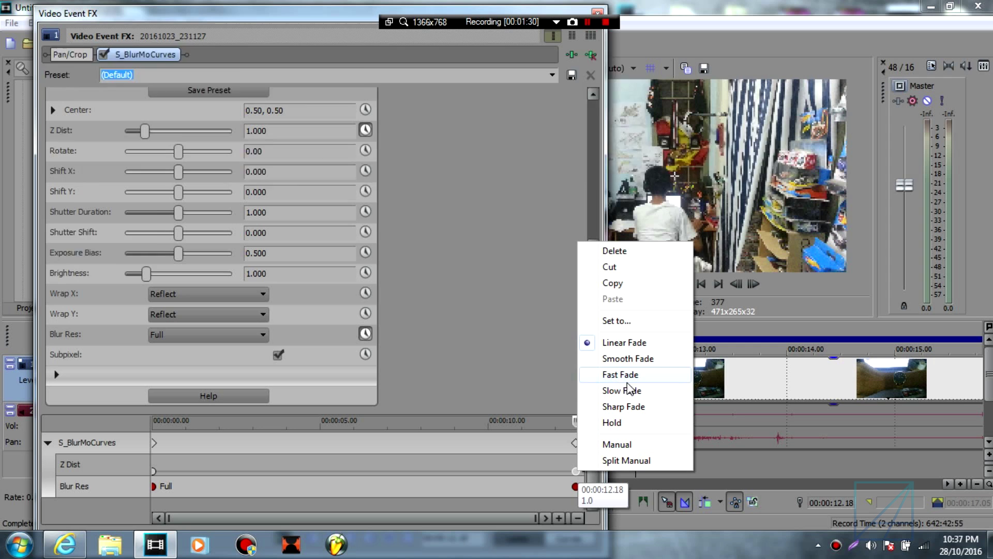
click(630, 391)
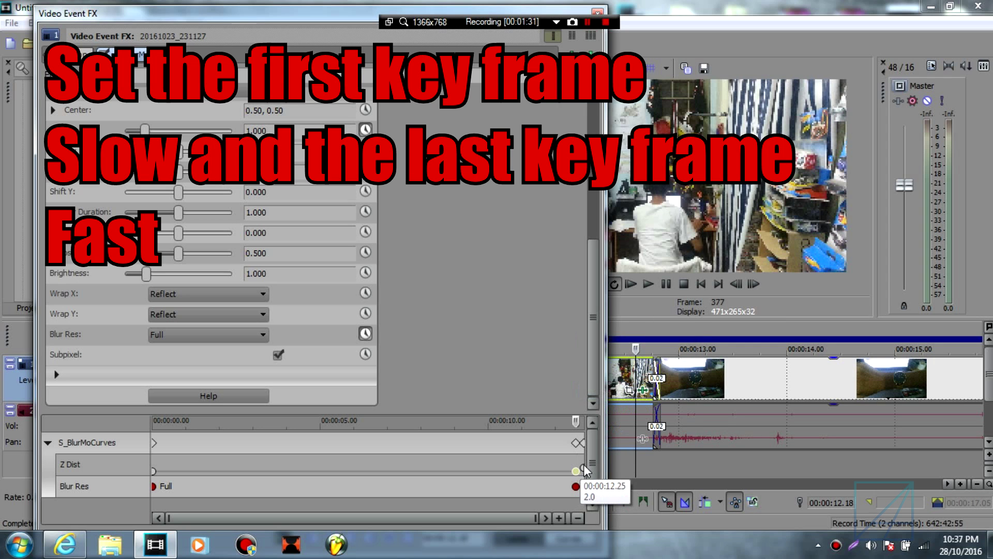
click(583, 469)
right_click(583, 469)
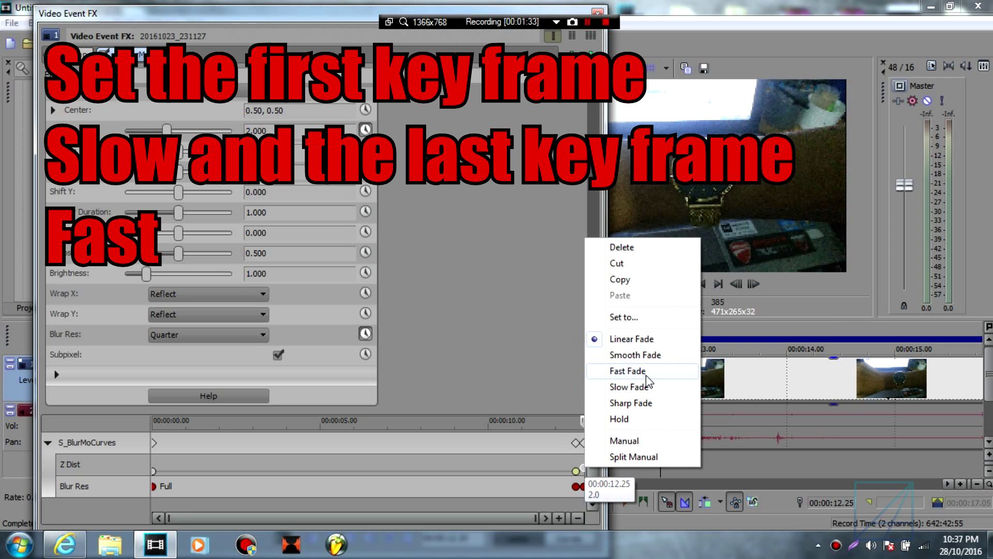
click(642, 371)
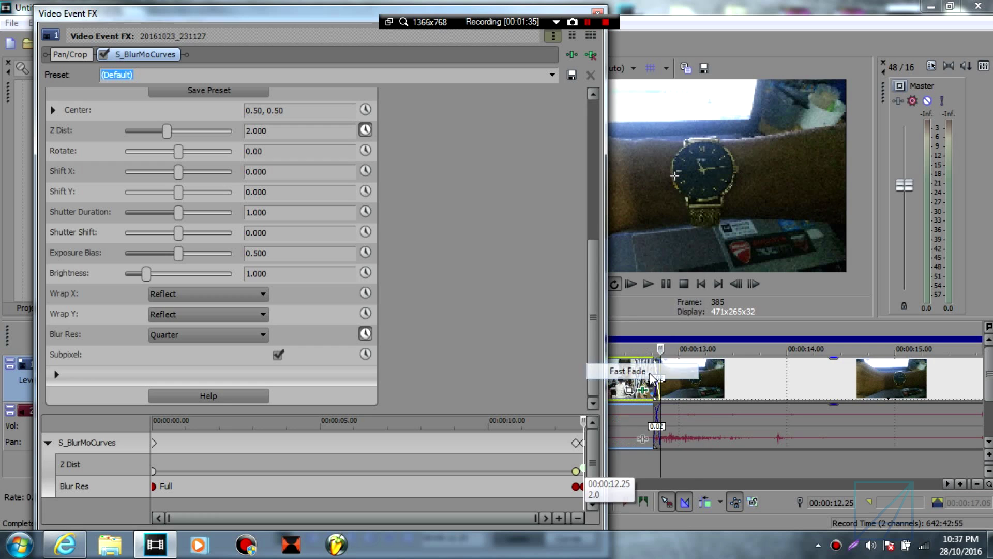
click(583, 469)
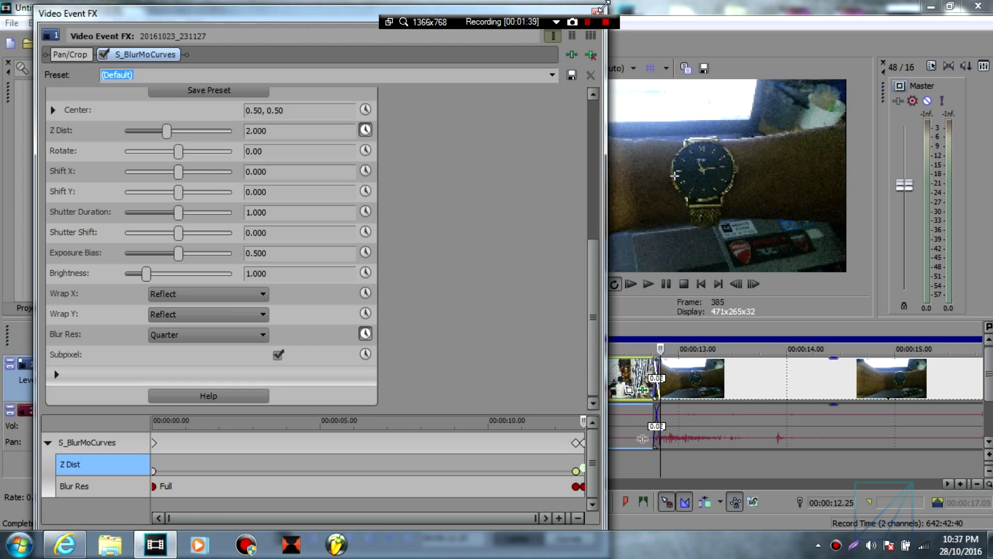
click(597, 12)
- Play back the transition from 00:00:12.15, just before the first clip's end
click(625, 382)
scroll(721, 376, down, 1)
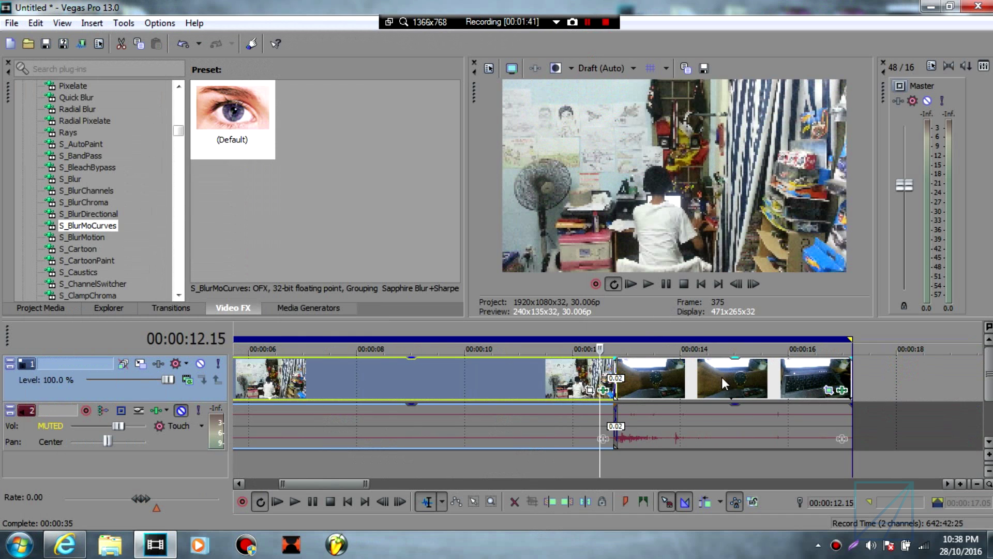
scroll(722, 382, up, 3)
click(654, 283)
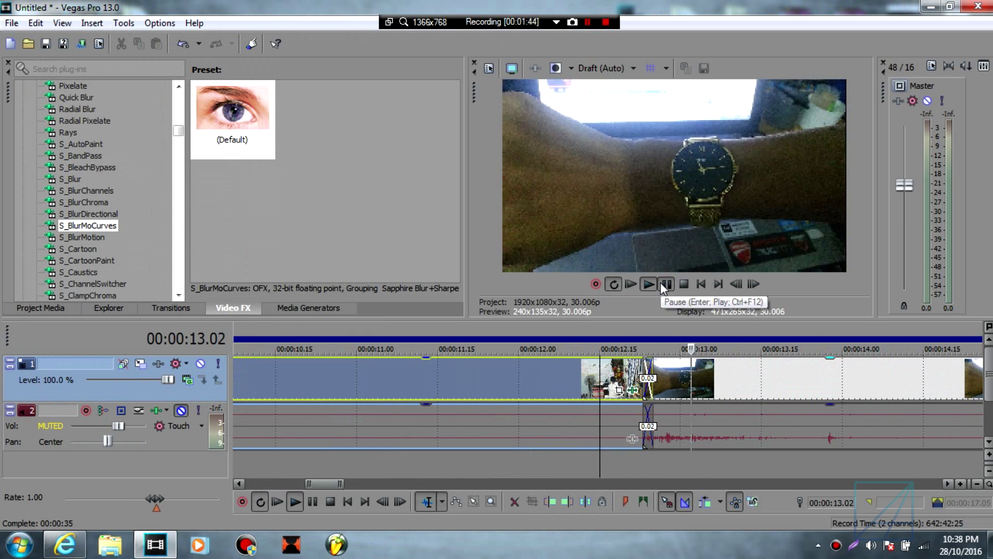
click(665, 283)
- Delete the second clip's Pan/Crop keyframe near 00:00:02.00 and crop its first keyframe tightly around the watch, about 374 × 210
scroll(791, 382, down, 2)
scroll(791, 380, up, 2)
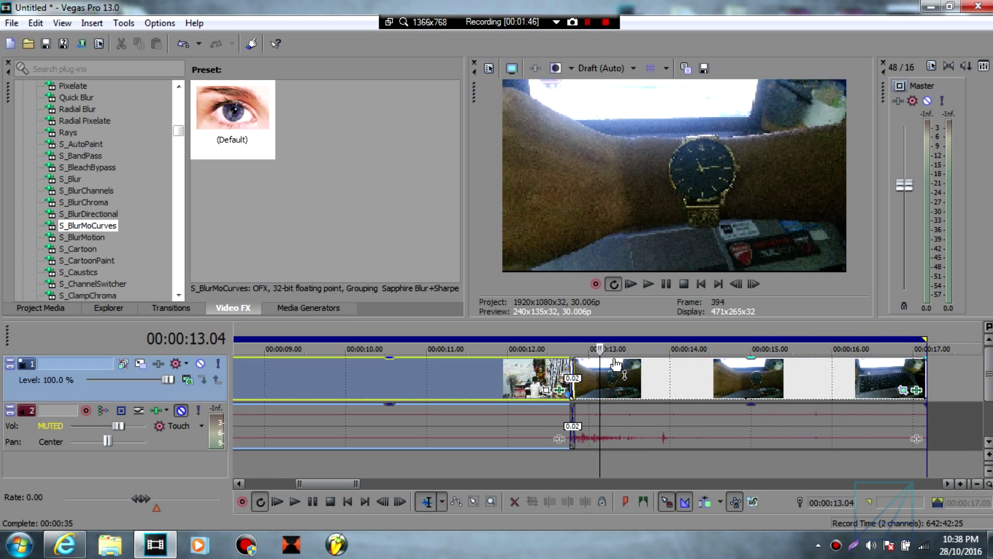
click(906, 392)
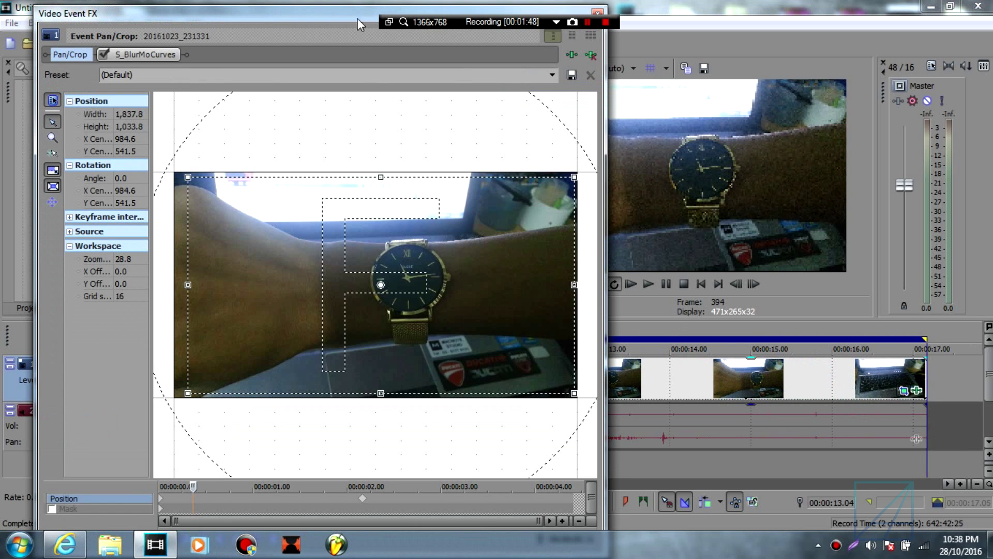
click(363, 498)
right_click(362, 498)
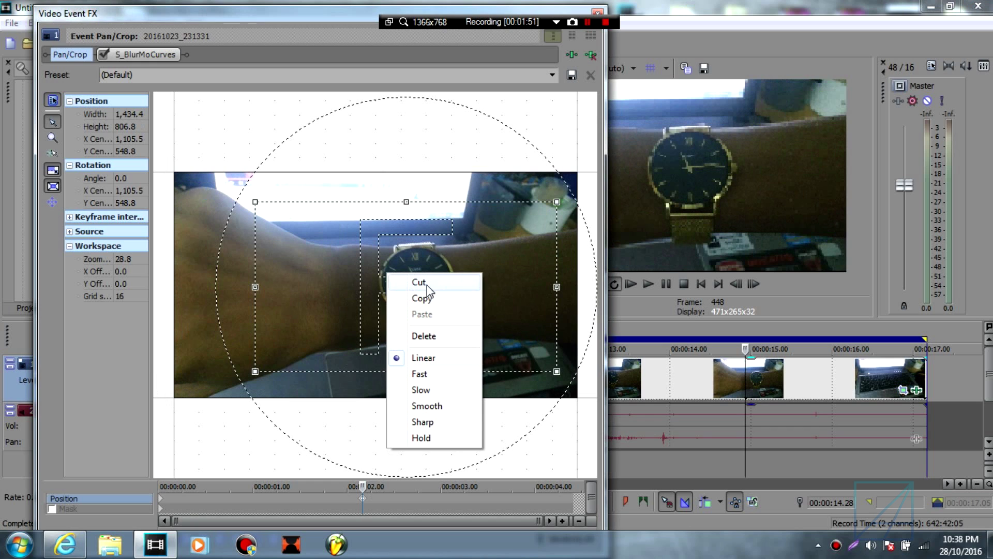
click(432, 339)
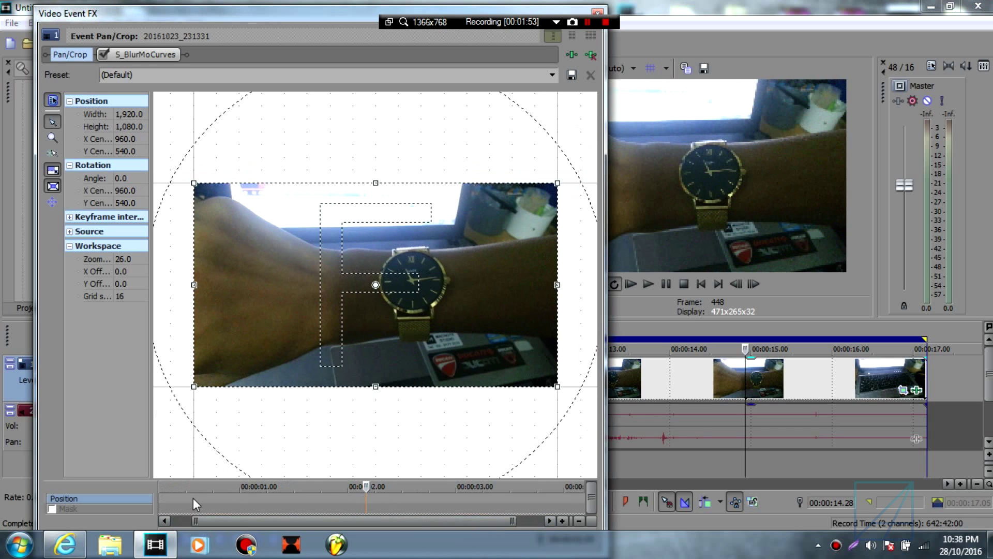
click(159, 498)
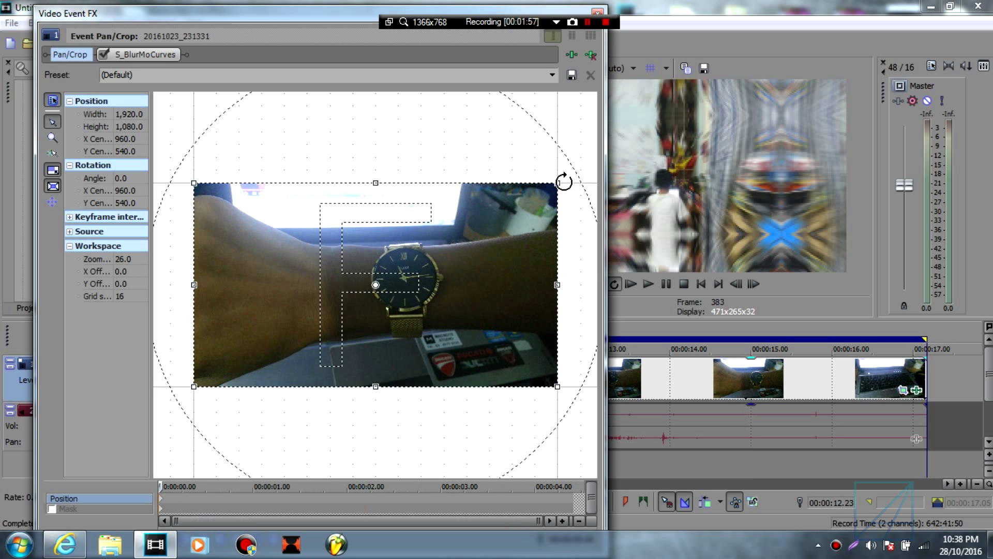
drag(559, 181, 417, 275)
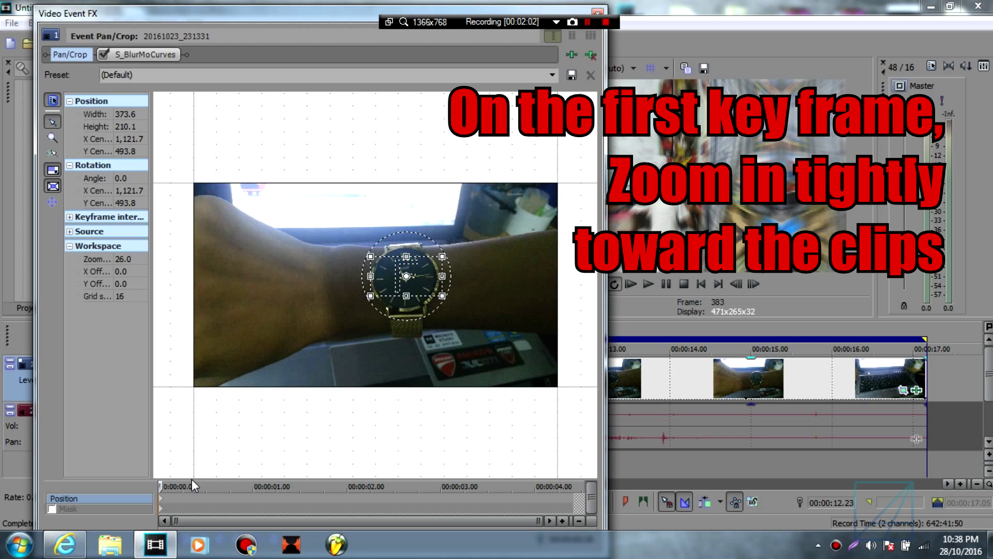
- Eight frames after the second clip's first Pan/Crop keyframe, apply the Default preset and shrink the crop to about 1620 × 911
mouse_move(161, 487)
mouse_down()
mouse_move(169, 487)
mouse_move(155, 492)
mouse_up()
key(Right)
key(Right)
key(Right)
key(Right)
key(Right)
key(Right)
key(Right)
key(Right)
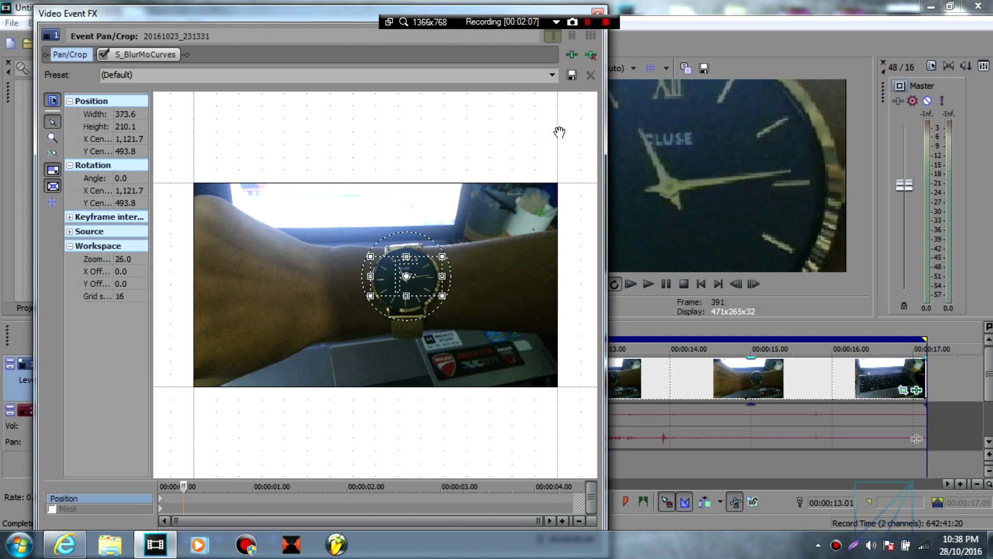
click(552, 75)
click(532, 90)
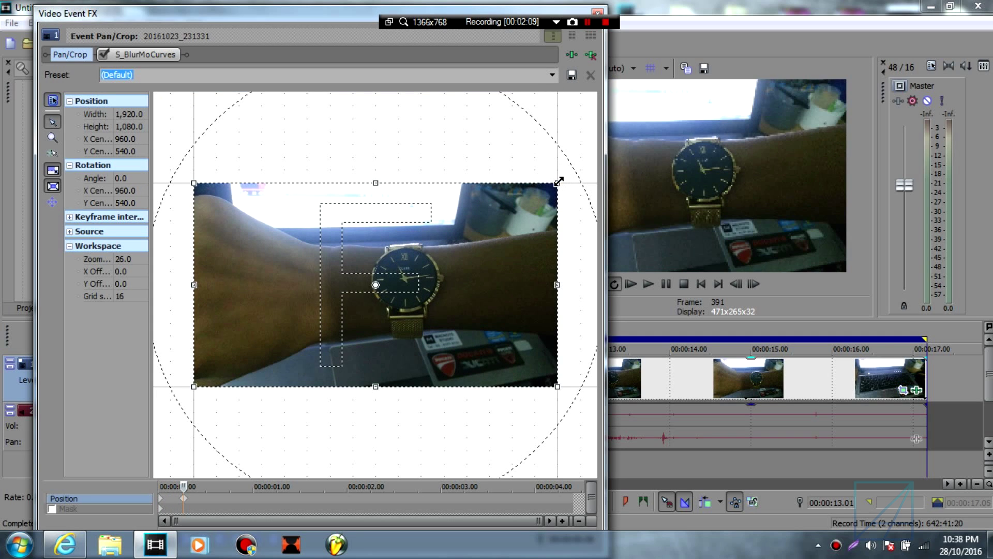
drag(558, 183, 528, 199)
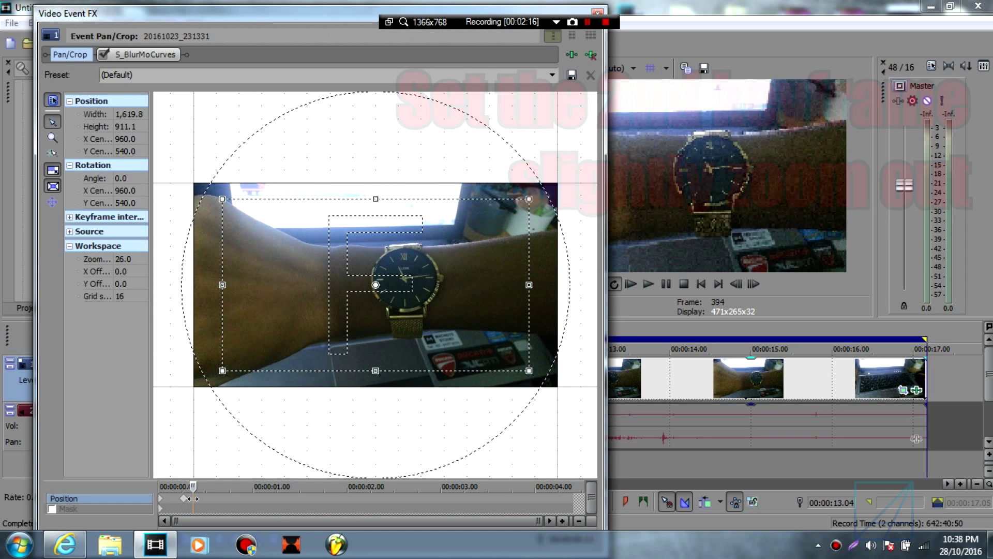
- Add a Pan/Crop keyframe with the Default preset and place it at the end of the second clip
click(423, 502)
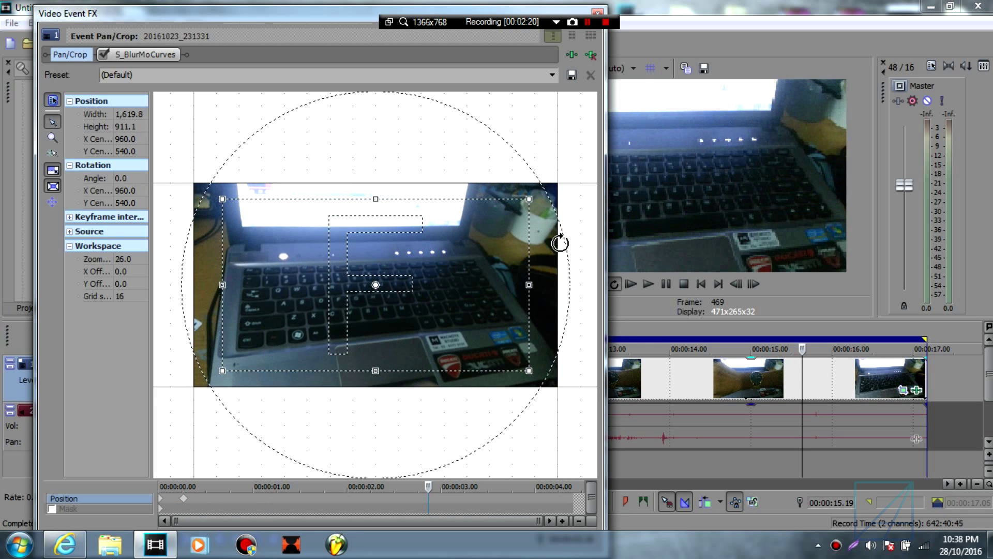
click(553, 76)
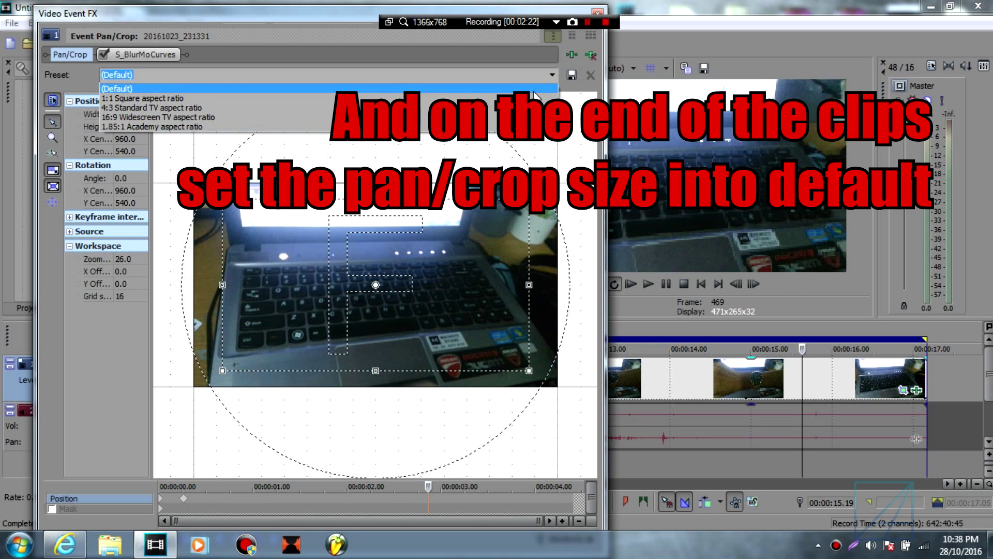
click(534, 89)
click(430, 504)
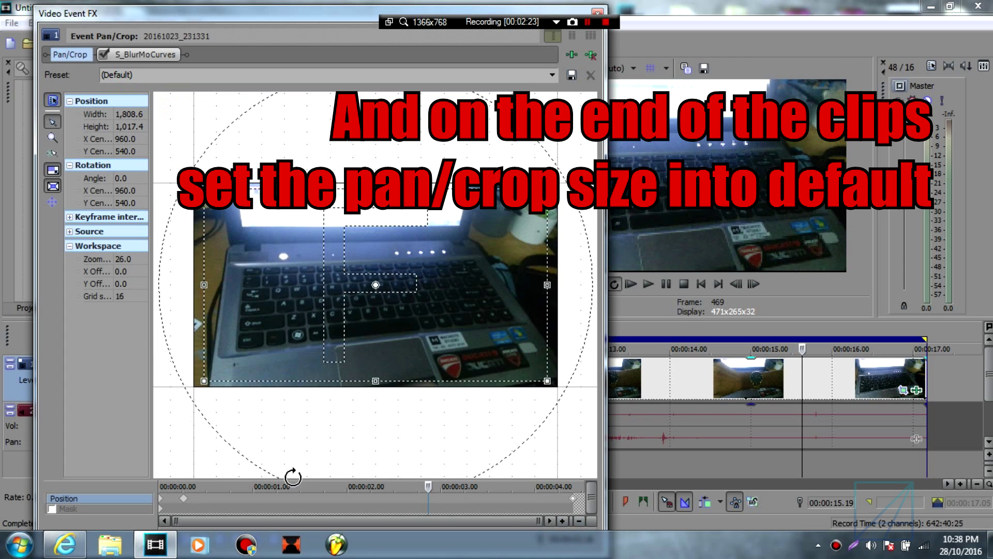
- Tighten the second Pan/Crop keyframe to about 1527 × 859 and shift its X center to about 998.5
click(184, 497)
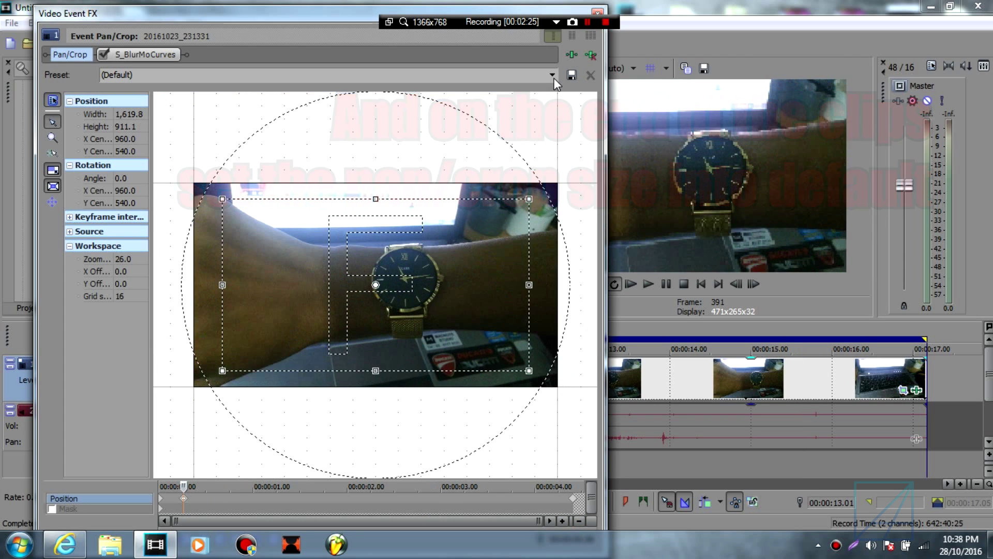
click(553, 75)
click(553, 75)
drag(529, 198, 519, 201)
drag(468, 235, 476, 236)
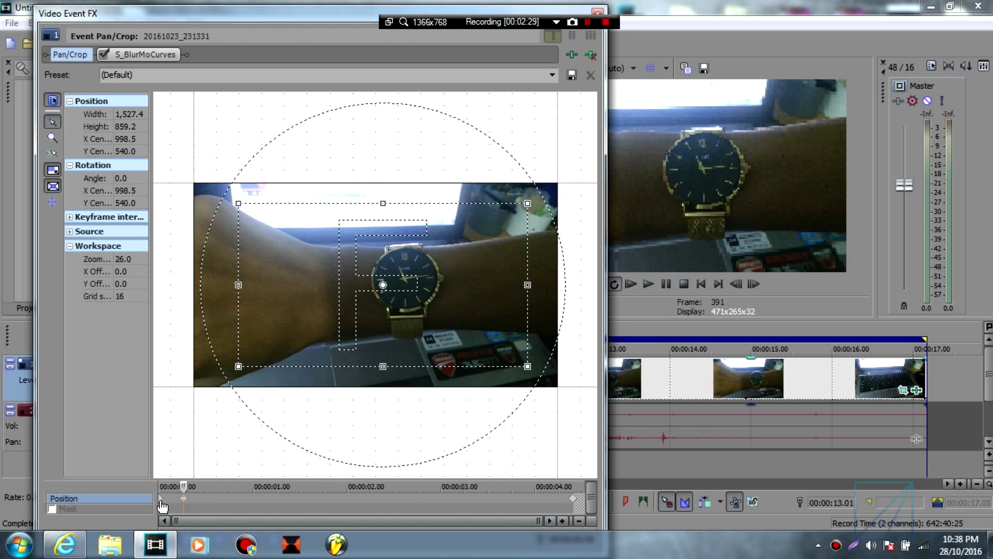
- Set the second clip's first Pan/Crop keyframe to Fast and its second keyframe to Slow, then close the Pan/Crop settings
click(163, 499)
right_click(163, 498)
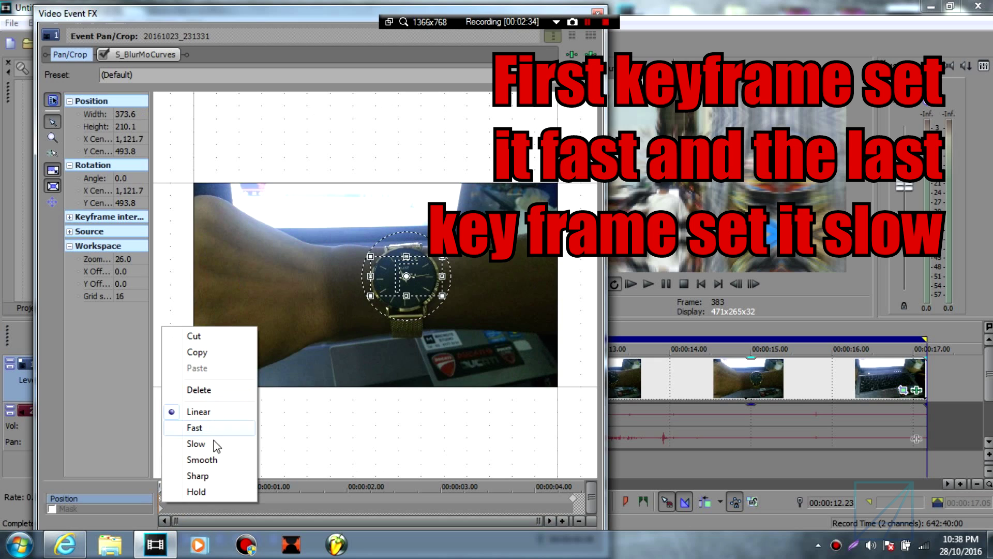
click(195, 427)
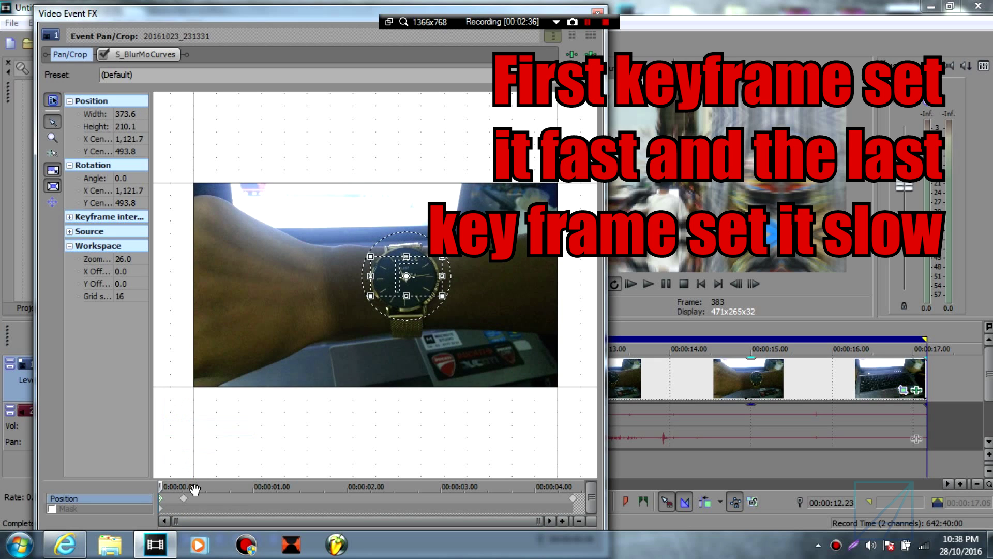
right_click(184, 500)
click(243, 446)
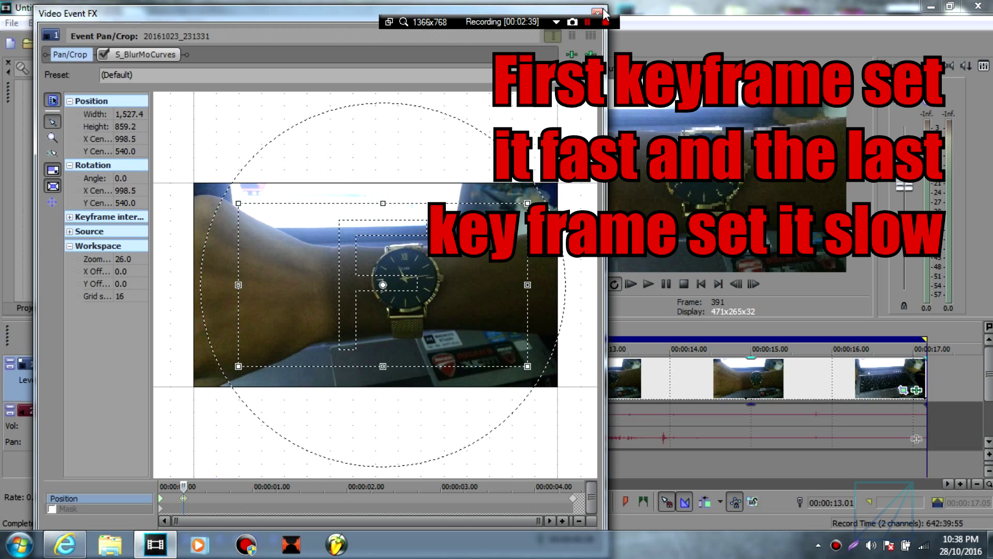
click(598, 12)
scroll(532, 365, down, 3)
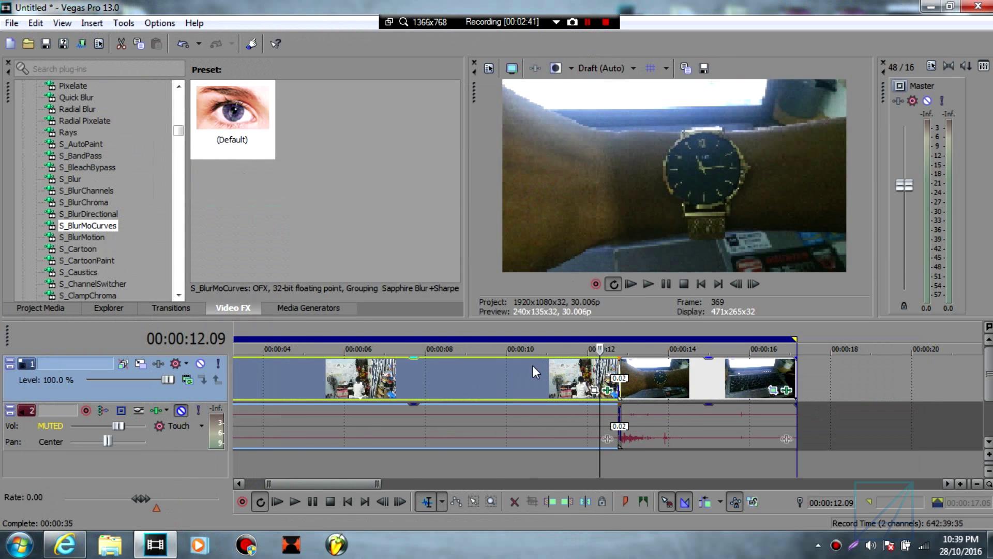